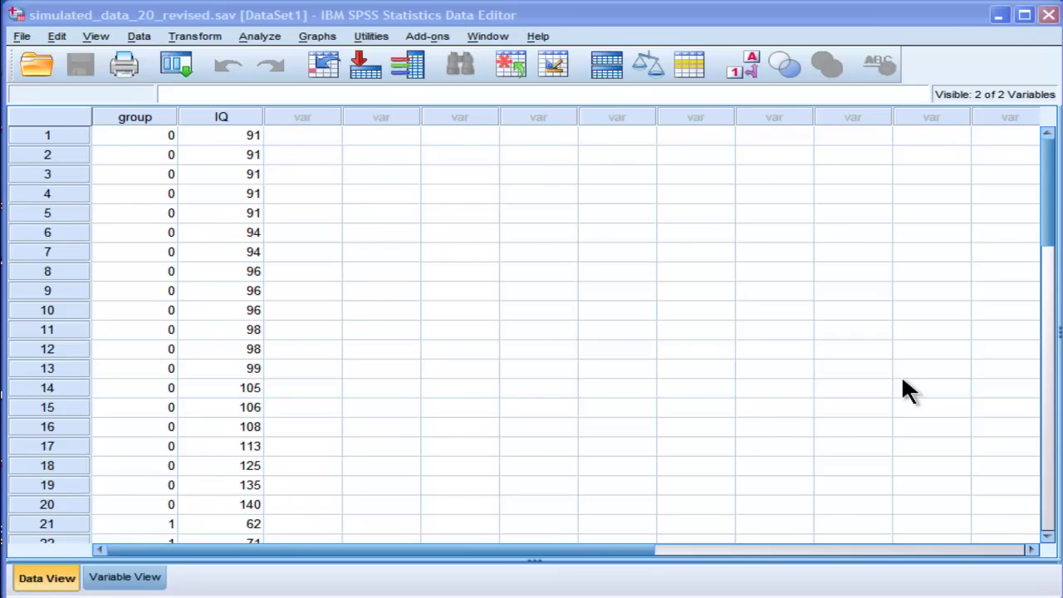
Step: Highlight the group and IQ columns in the Data Editor, then clear the selection
left_click(304, 136)
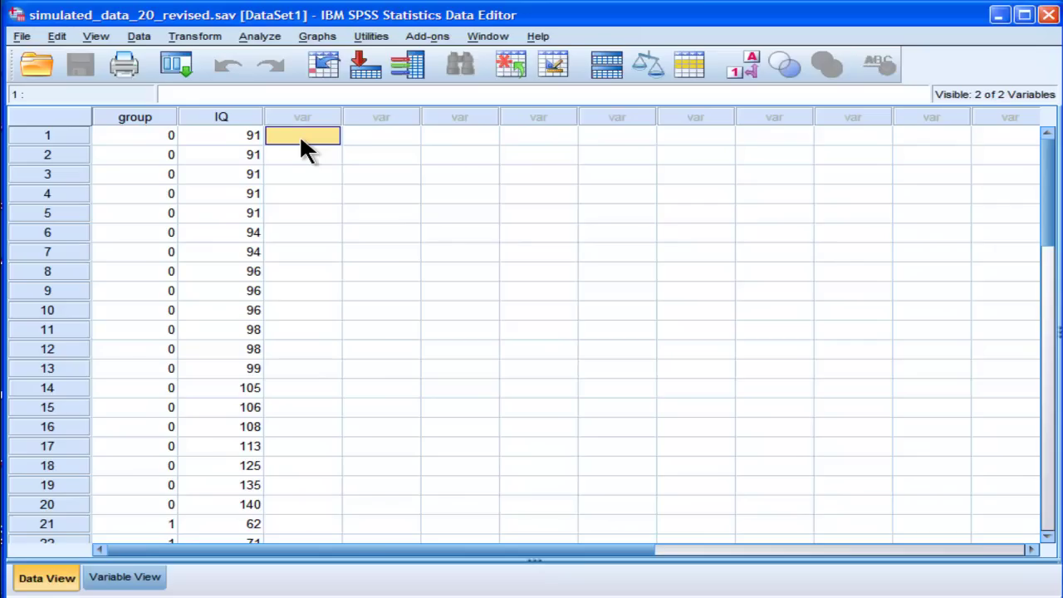
left_click(260, 37)
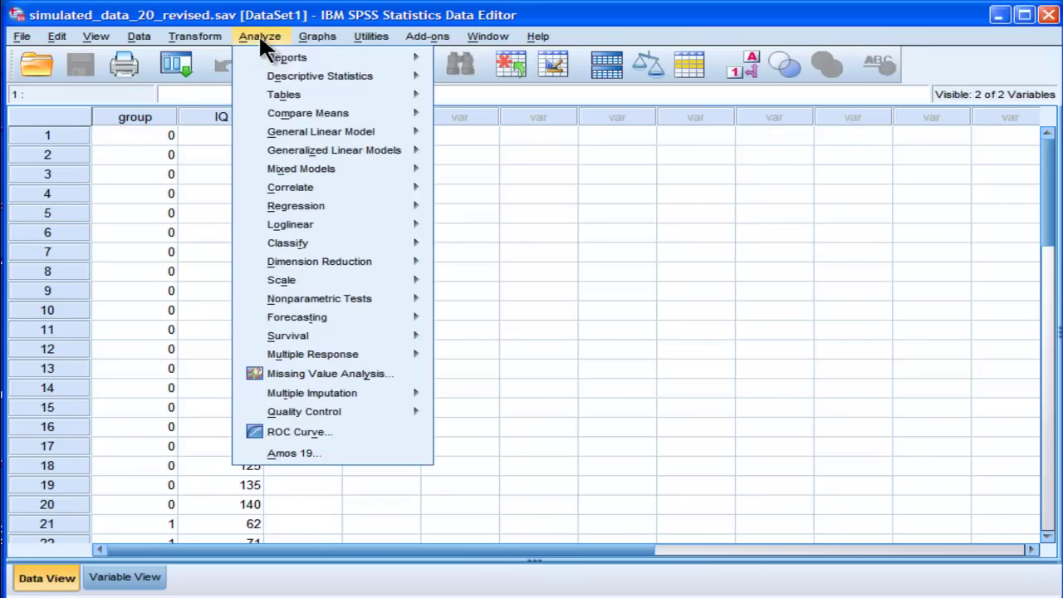
left_click(260, 37)
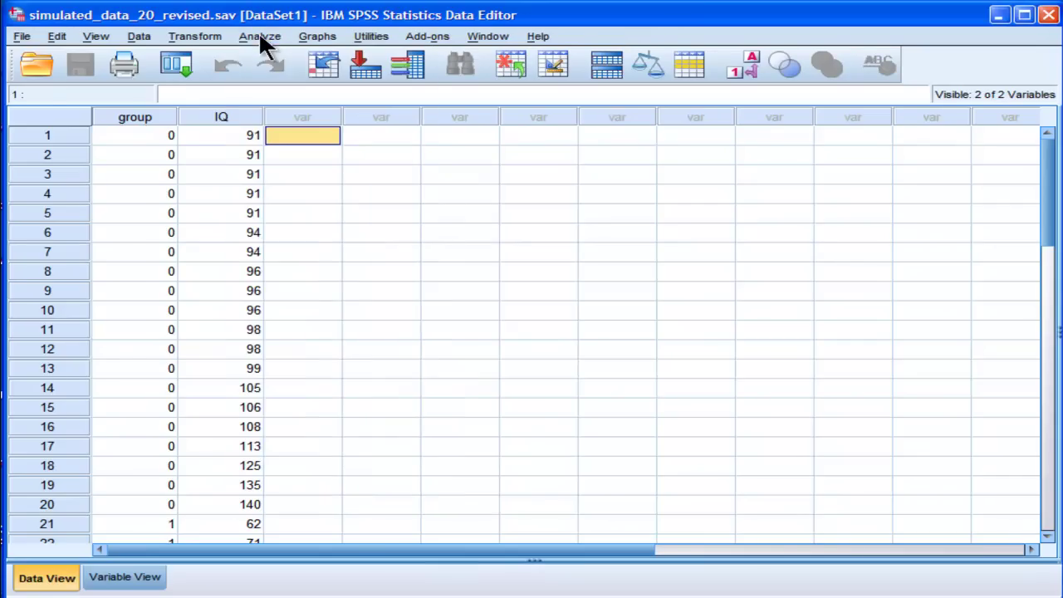
left_click(130, 112)
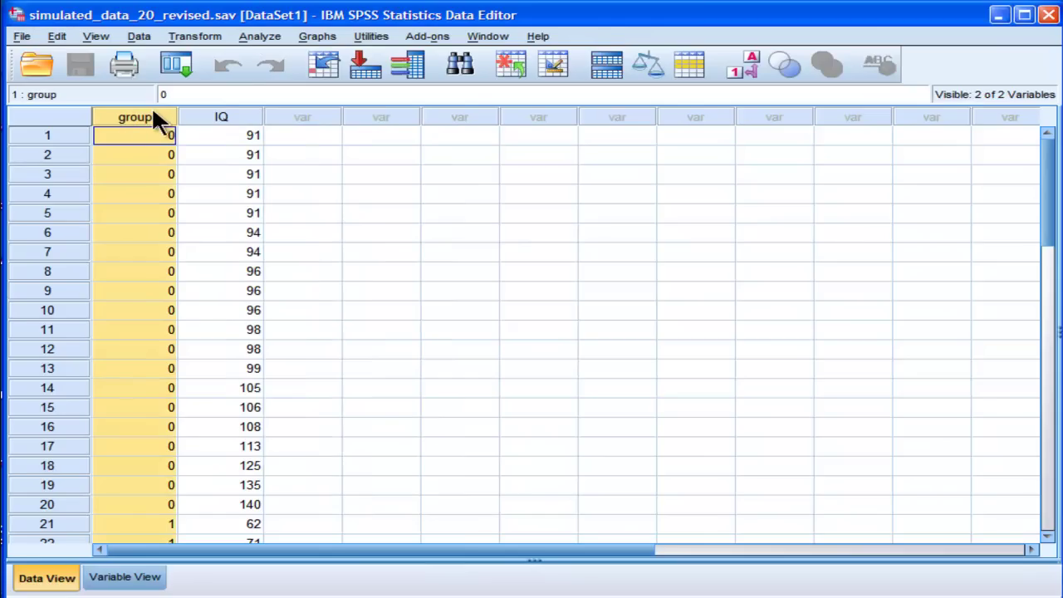
left_click(223, 117)
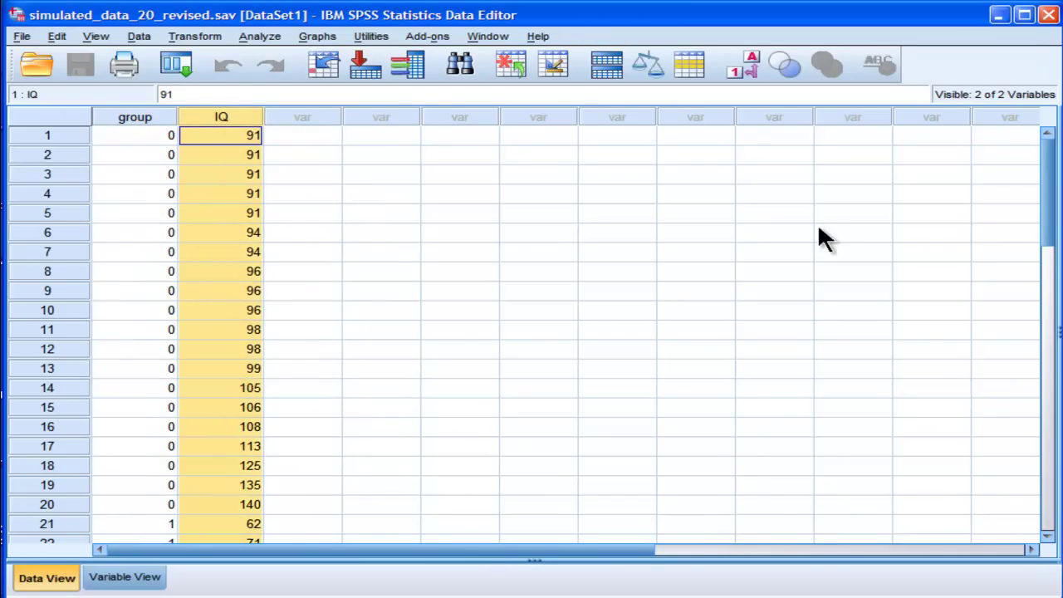
left_click_drag(1052, 166, 1049, 142)
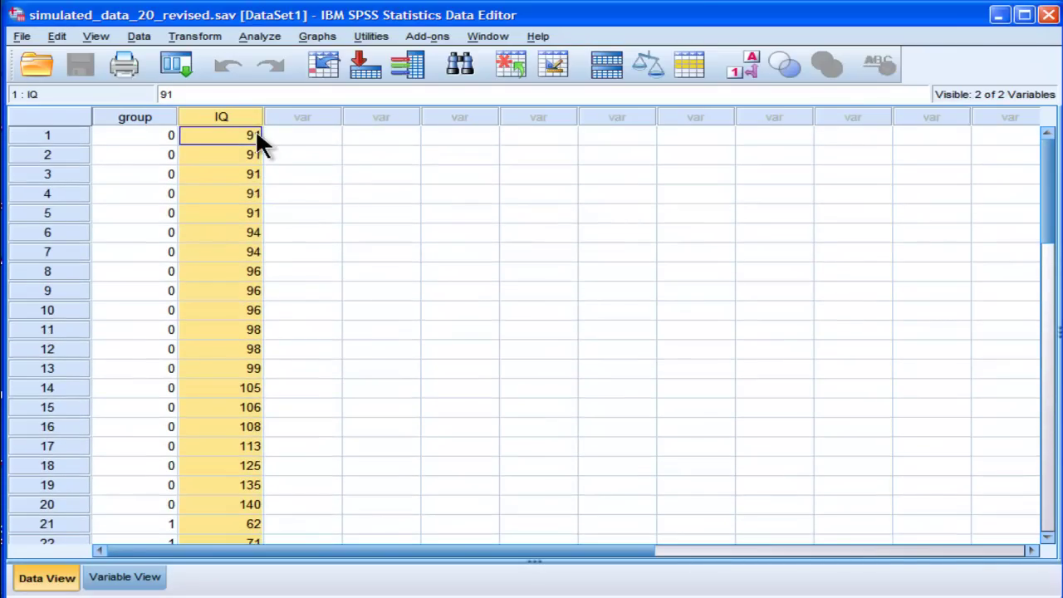
left_click(228, 137)
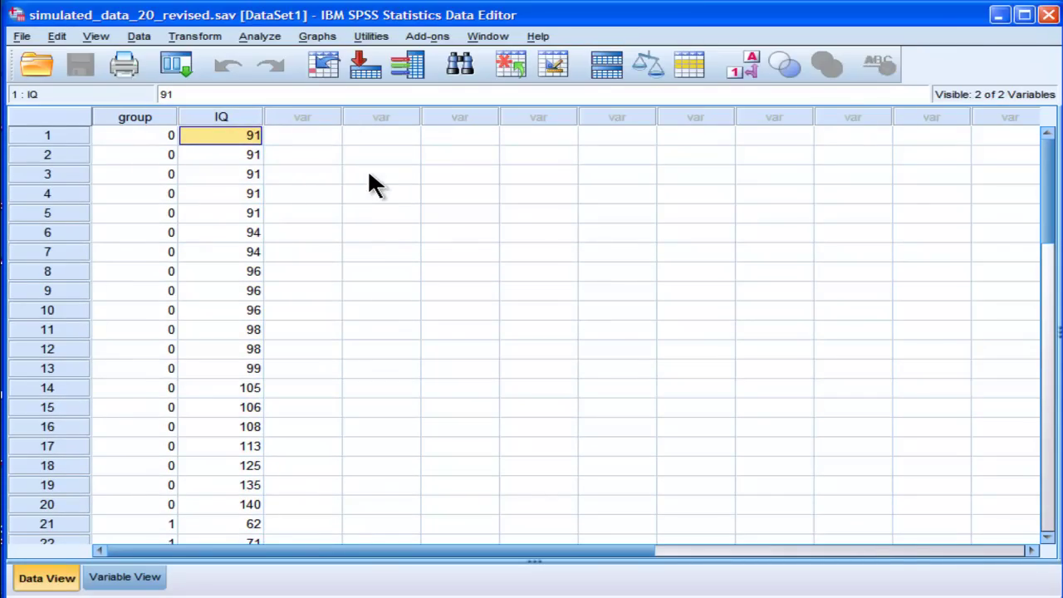
Step: Start a Frequencies analysis with IQ as the variable, then cancel it
left_click(259, 36)
mouse_move(295, 72)
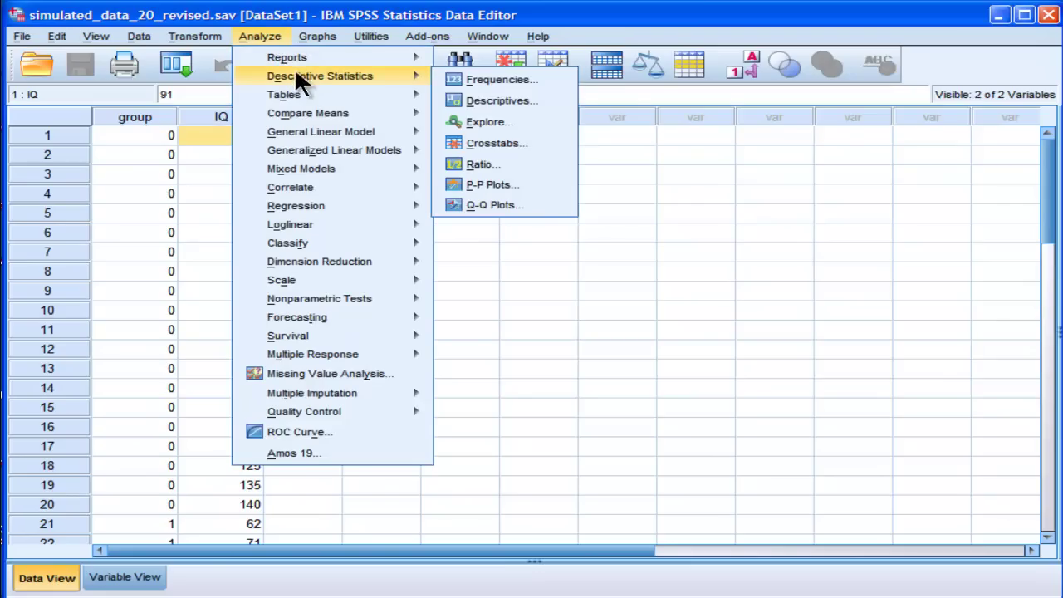
left_click(456, 77)
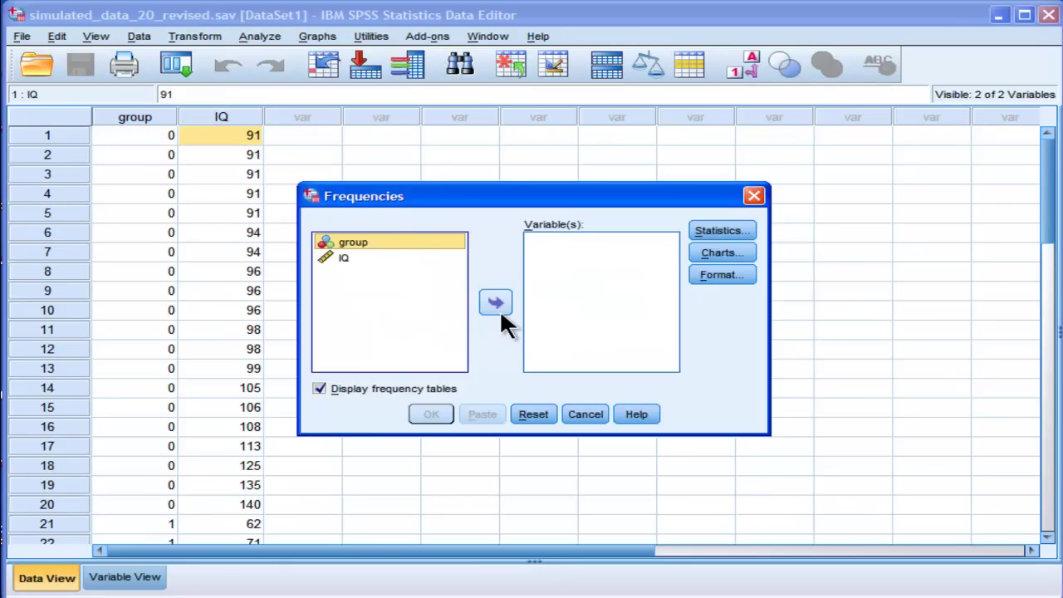
left_click(329, 258)
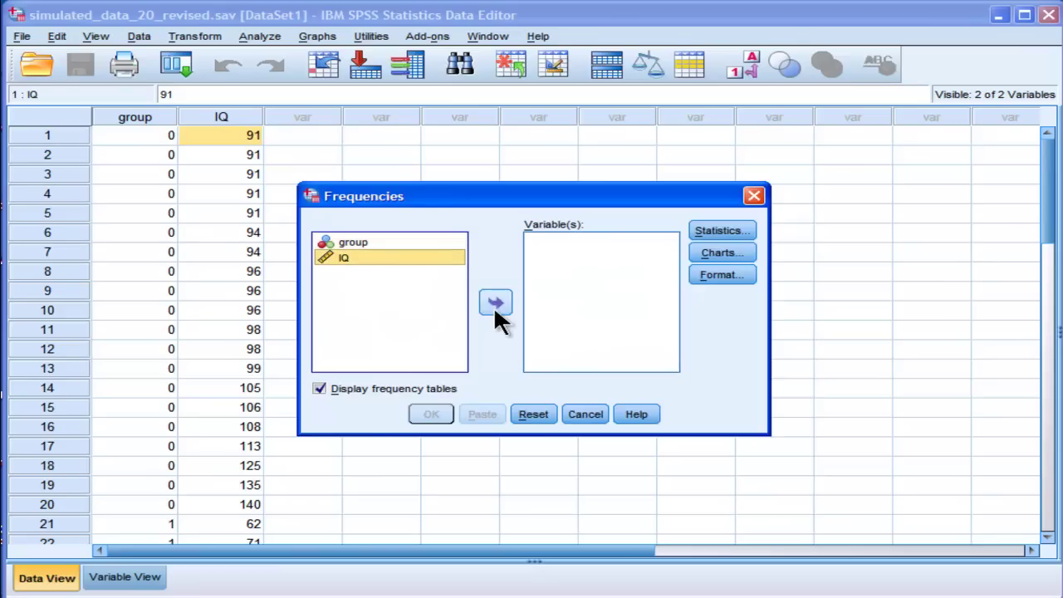
left_click(495, 303)
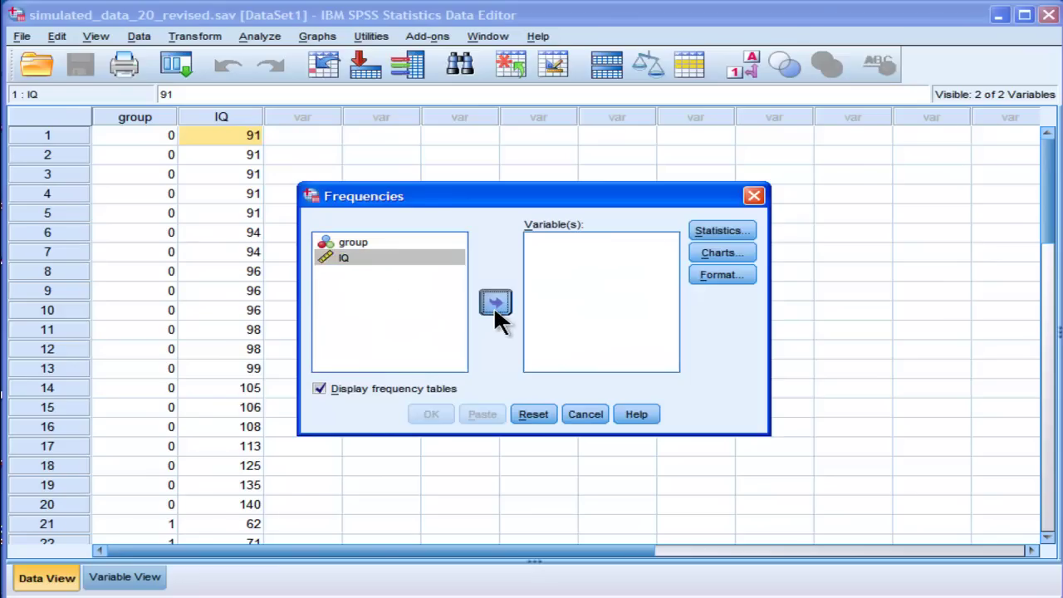
left_click(754, 197)
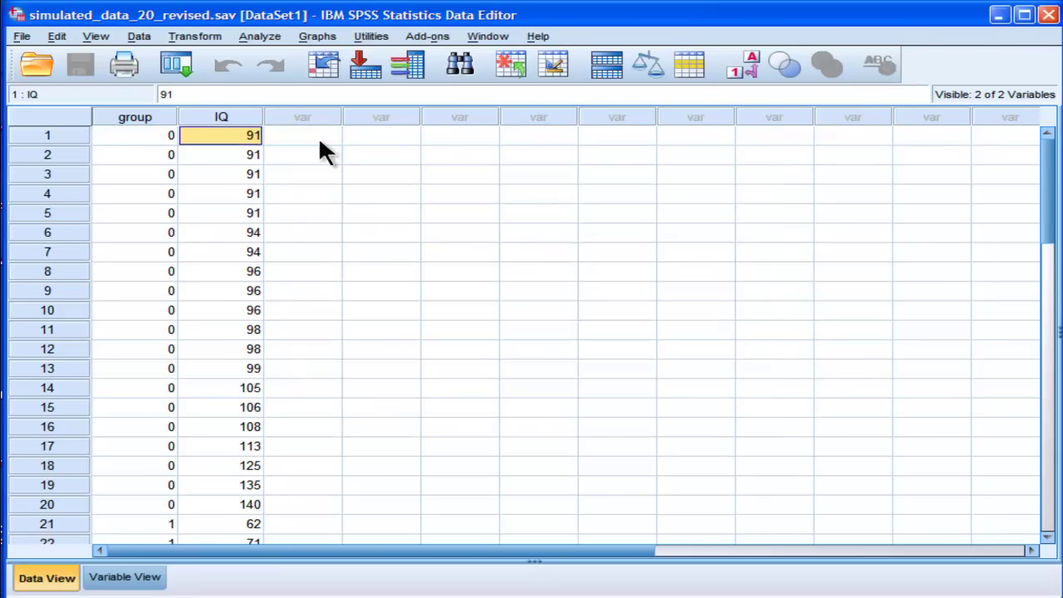
Step: Split the file by group with output organized by groups, and close the output without saving
left_click(133, 37)
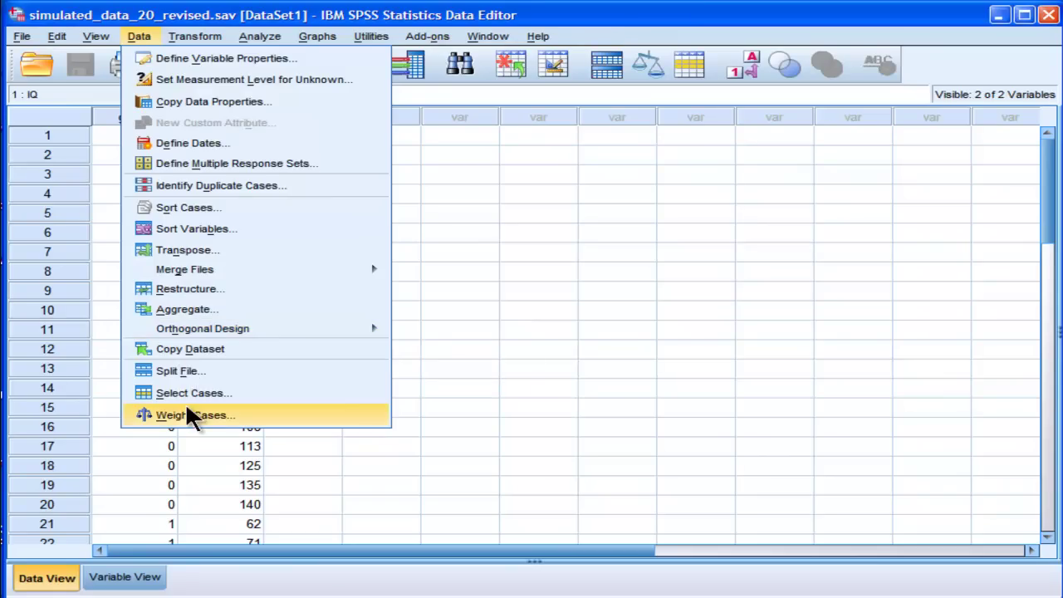
left_click(186, 371)
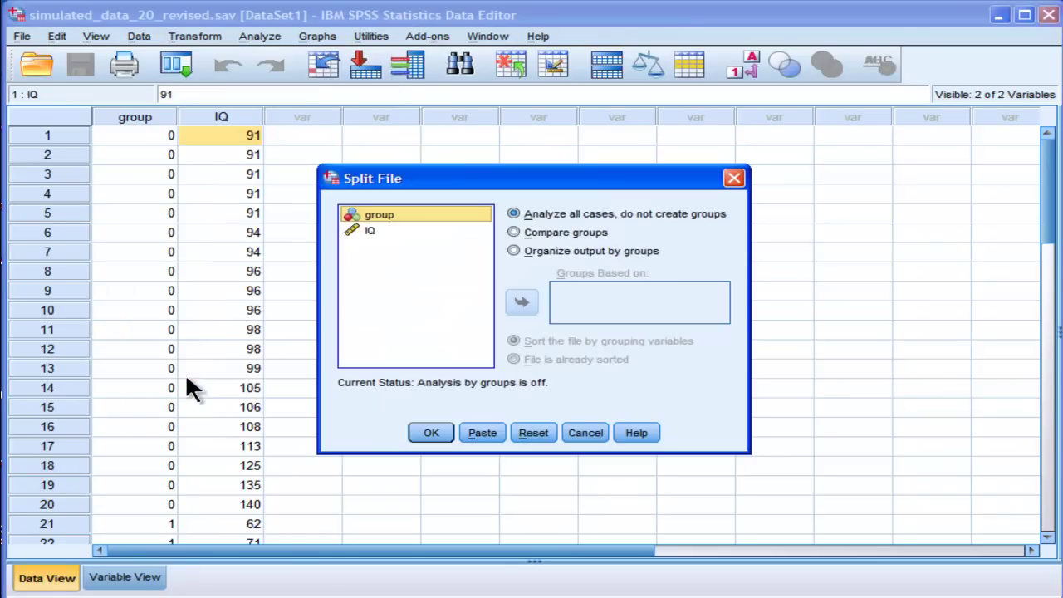
left_click(536, 248)
left_click(415, 217)
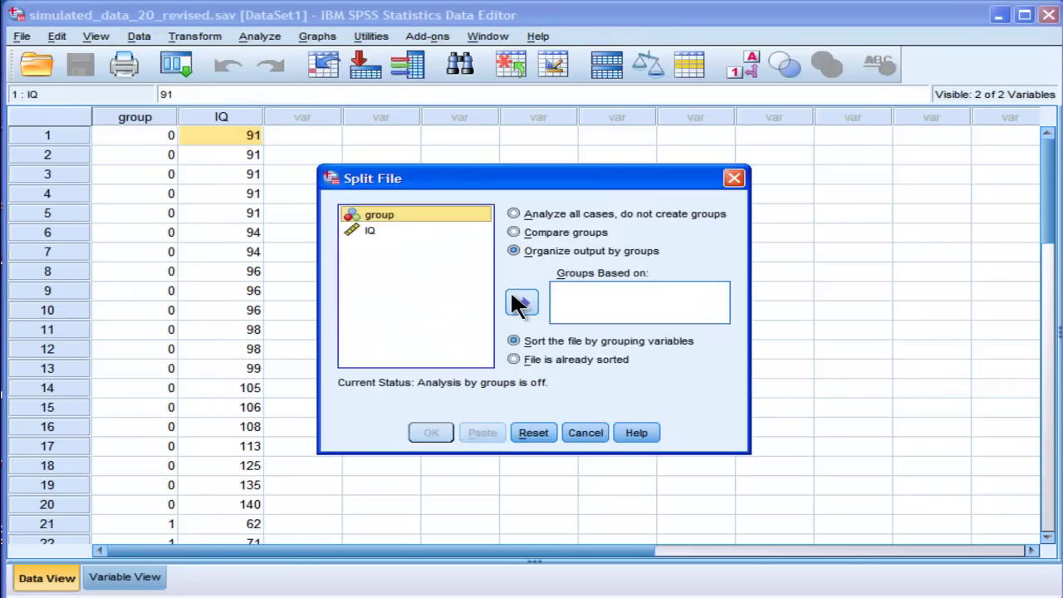
left_click(521, 302)
left_click(431, 432)
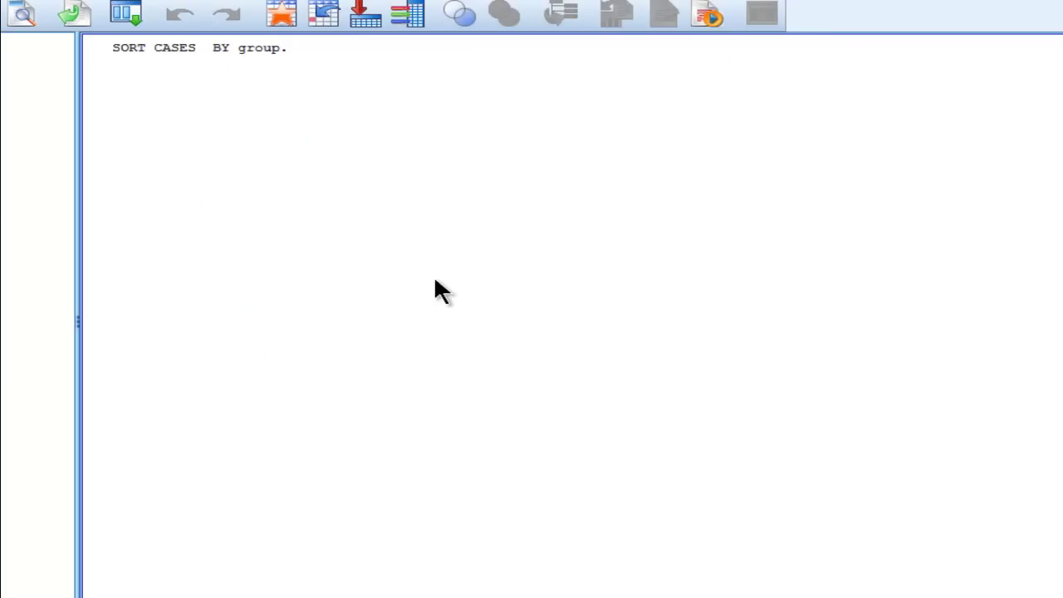
key("alt+F4")
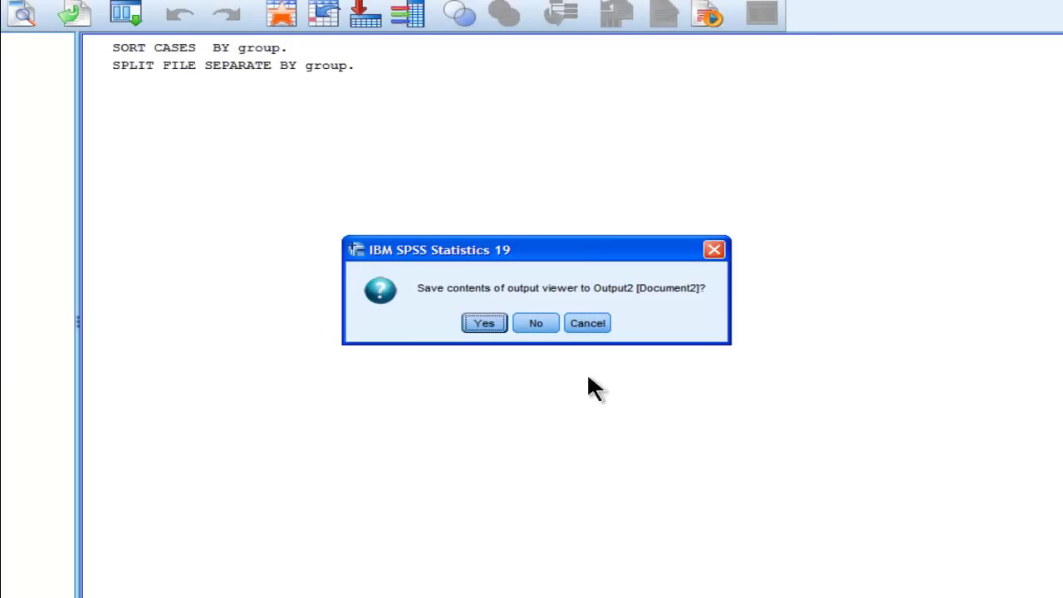
left_click(535, 323)
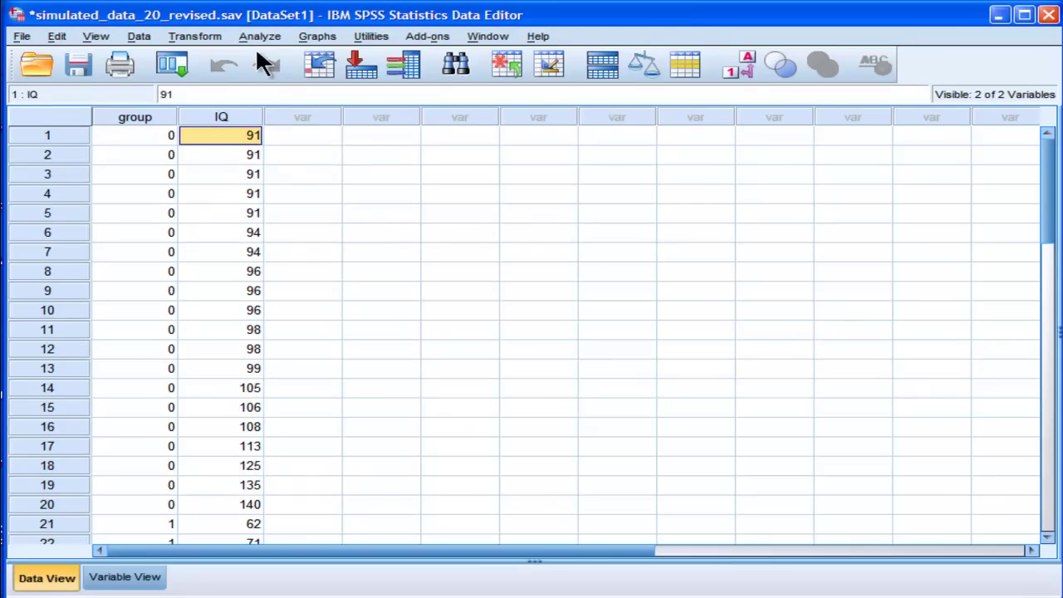
Step: Start a Frequencies analysis with IQ as the variable
left_click(254, 36)
mouse_move(274, 73)
left_click(441, 75)
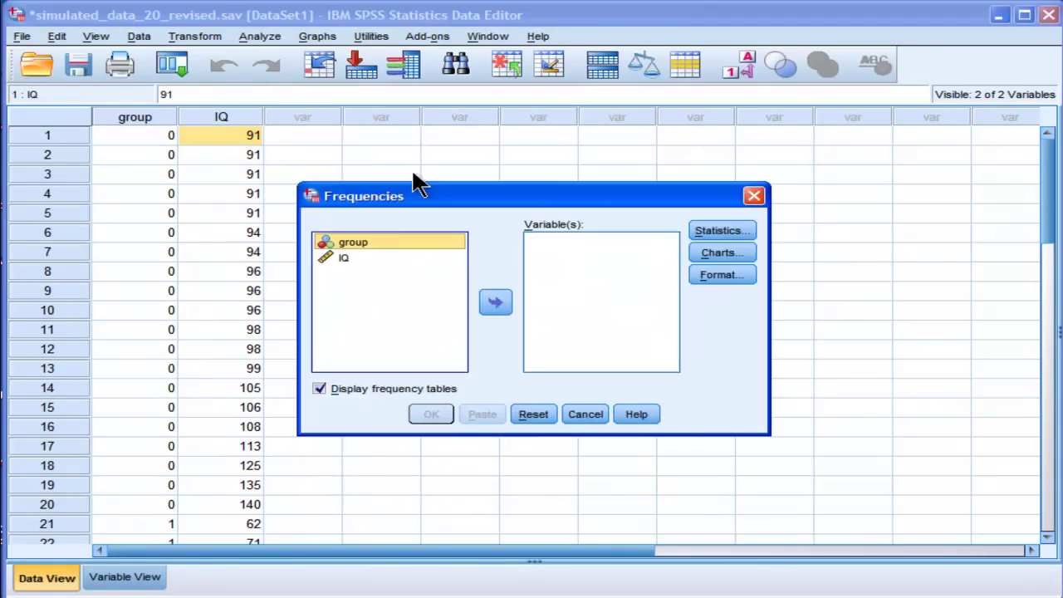
left_click(340, 257)
left_click(495, 303)
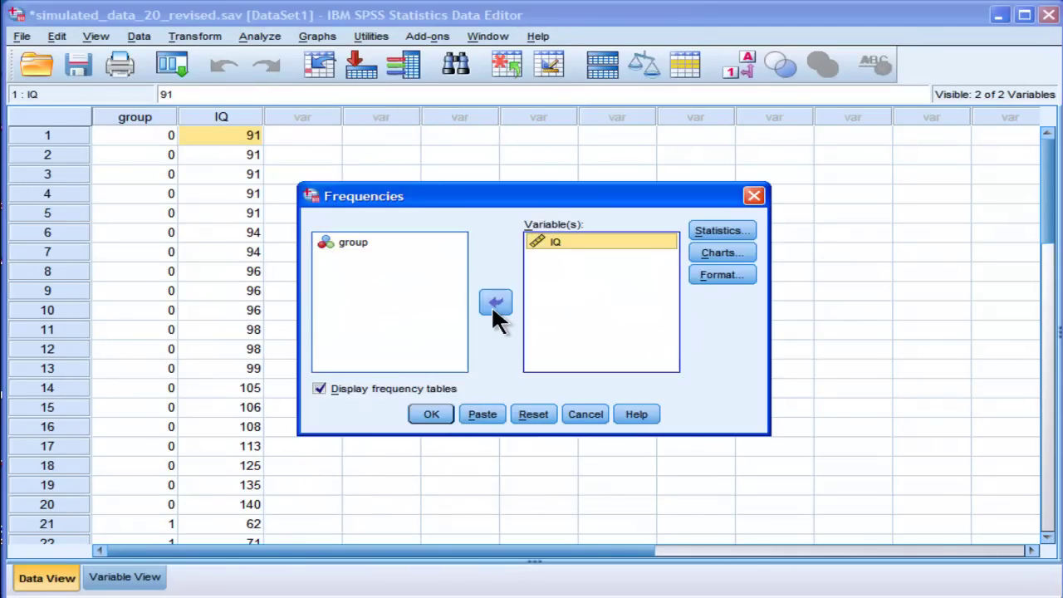
Step: Request histograms plus mean and variance statistics, and run the Frequencies on IQ
left_click(722, 253)
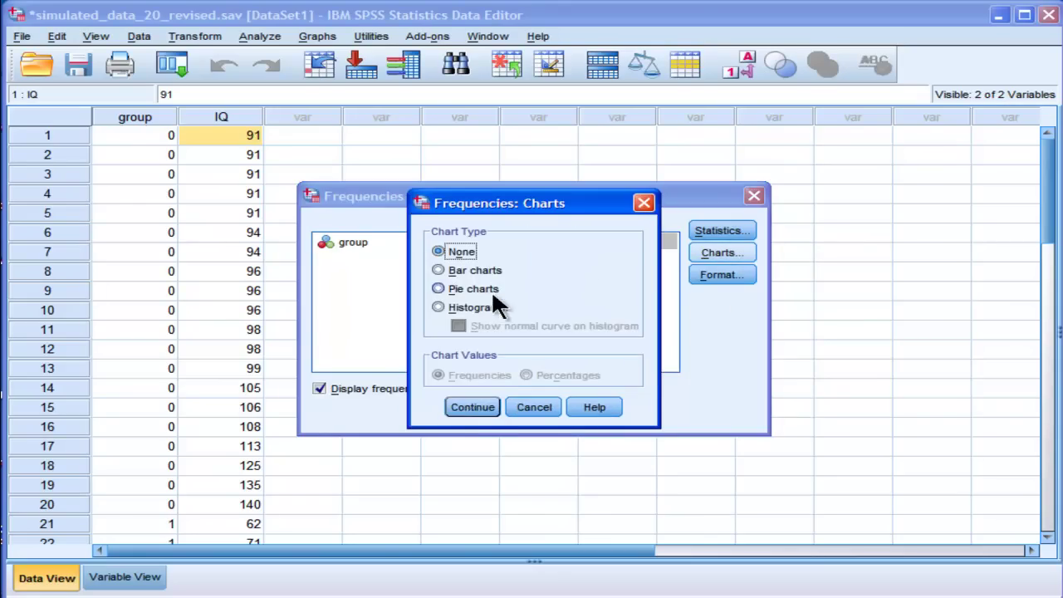
left_click(477, 307)
left_click(465, 407)
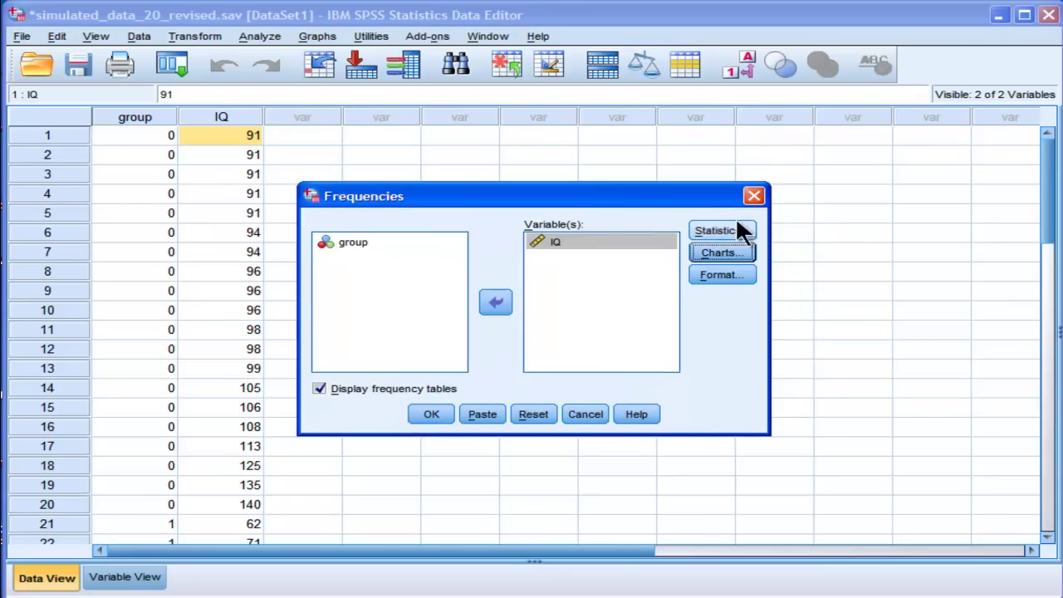
left_click(725, 230)
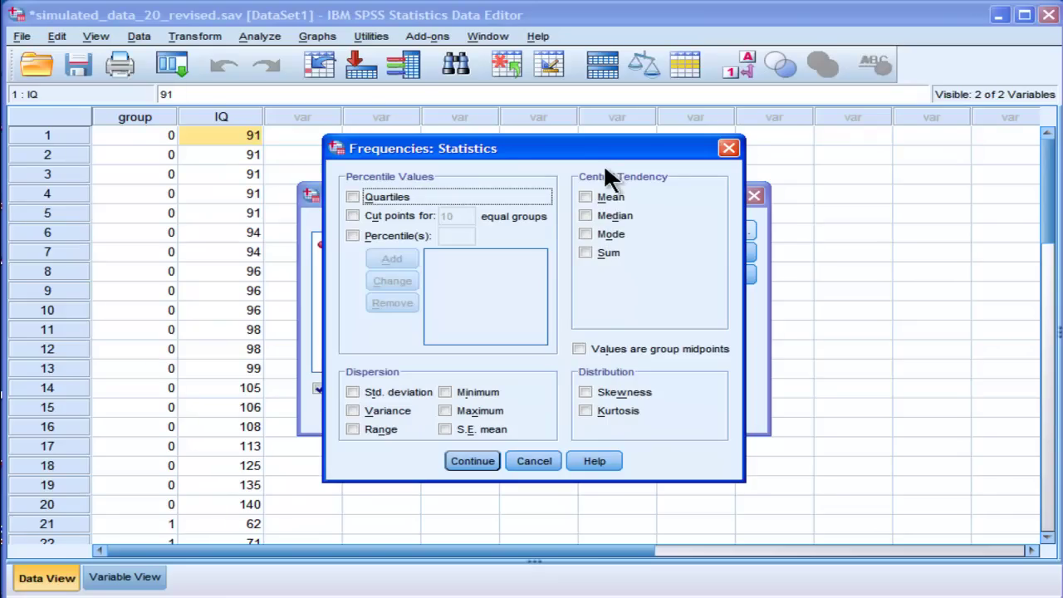
left_click(606, 199)
left_click(373, 409)
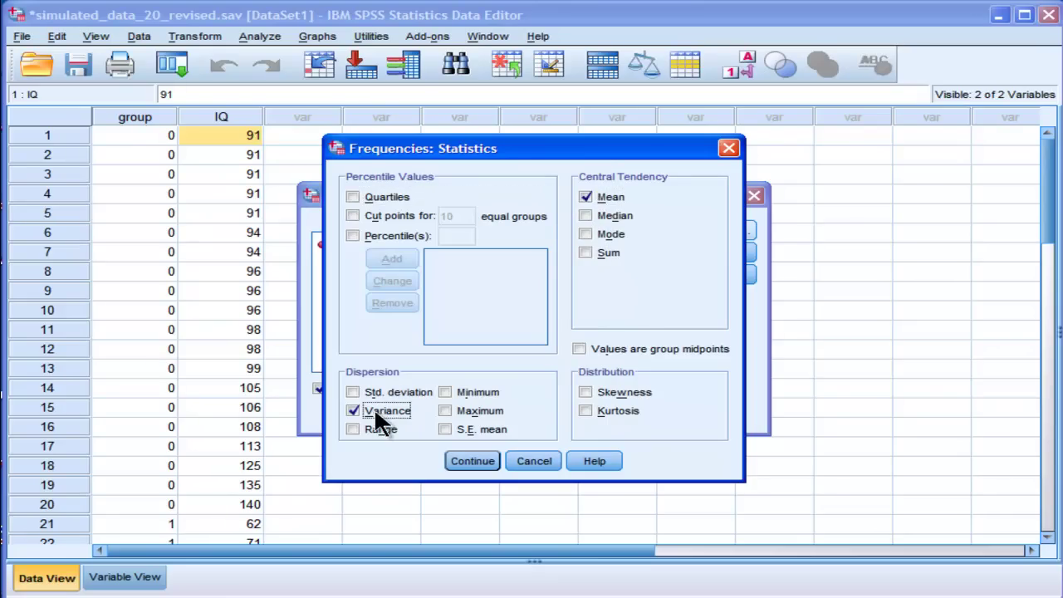
left_click(468, 462)
left_click(429, 415)
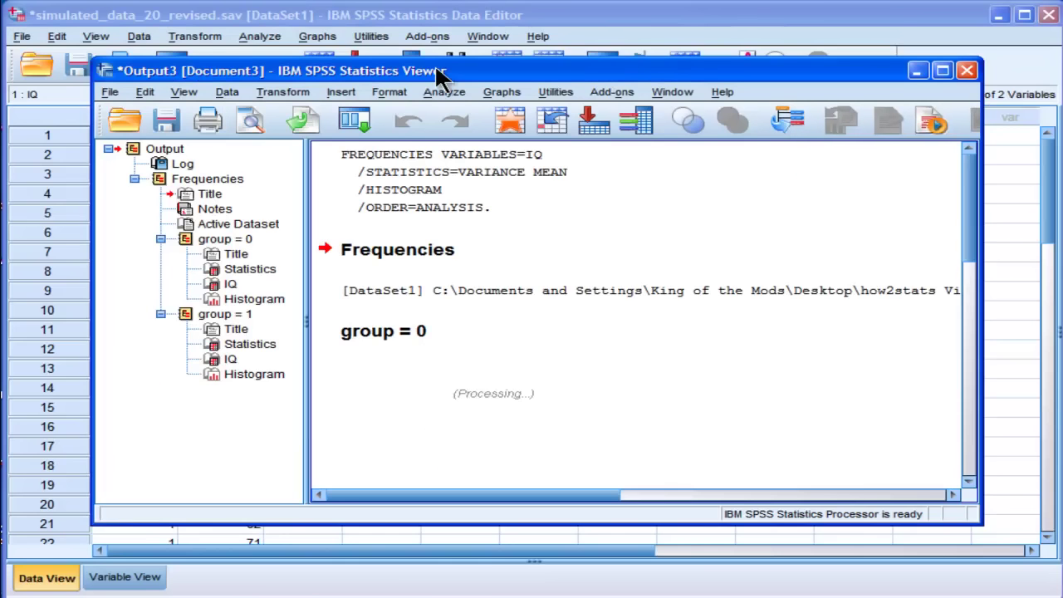
left_click_drag(439, 78, 352, 21)
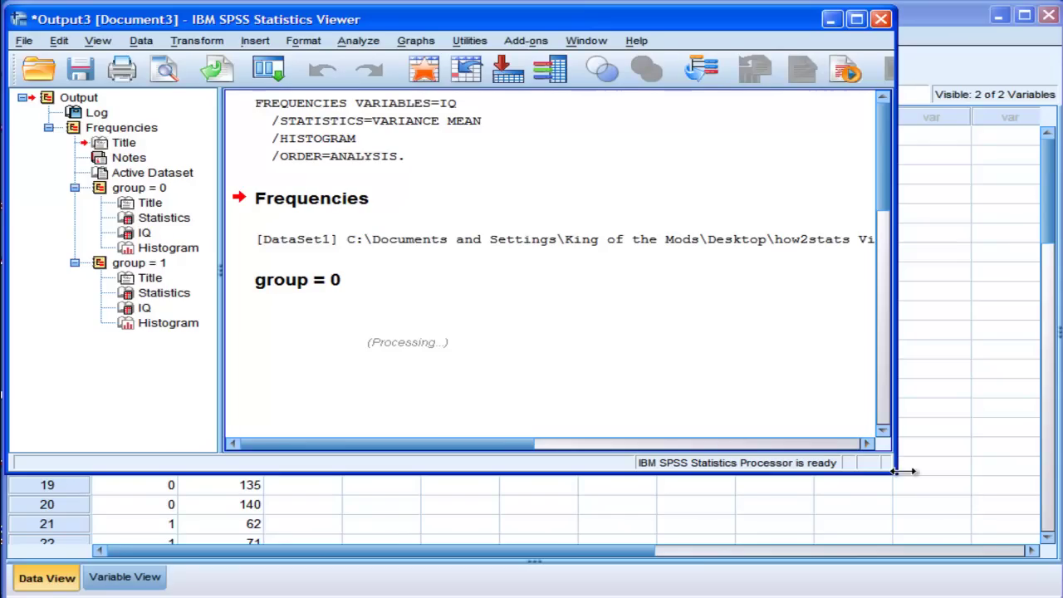
left_click_drag(892, 474, 1048, 594)
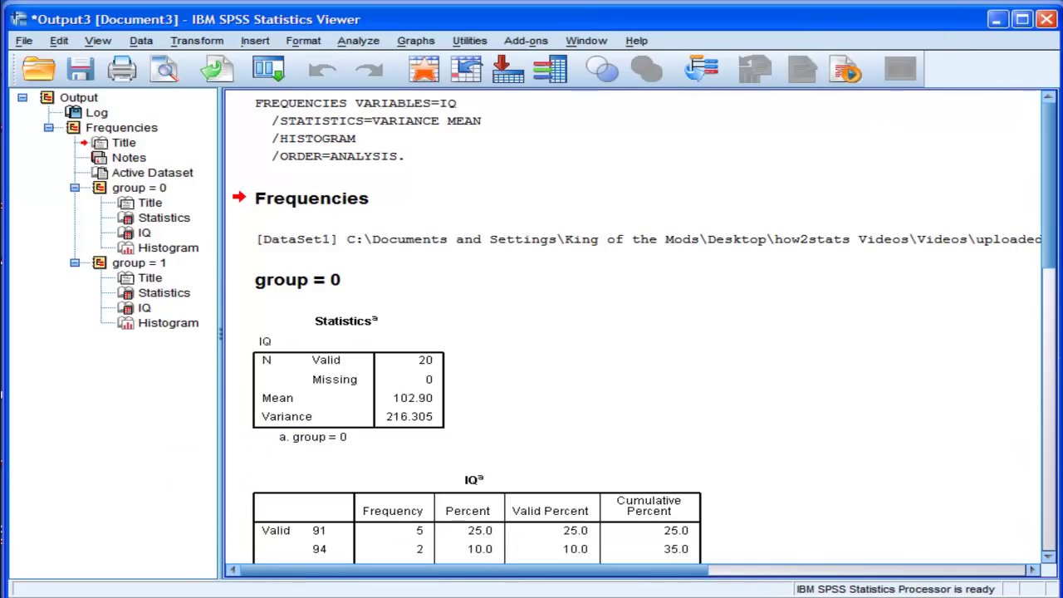
scroll(1051, 241, "down", 5)
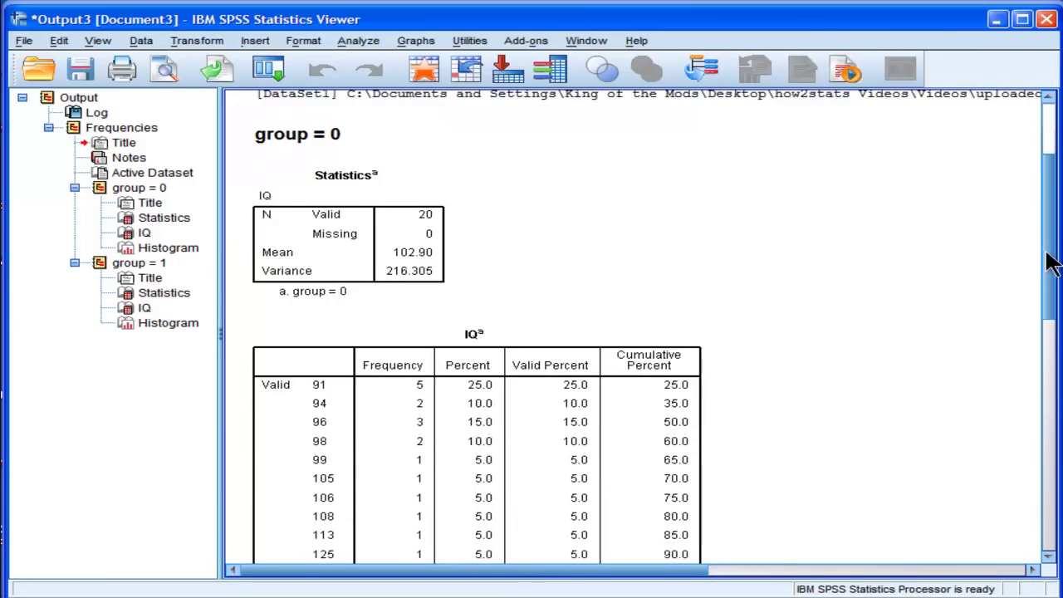
left_click(441, 287)
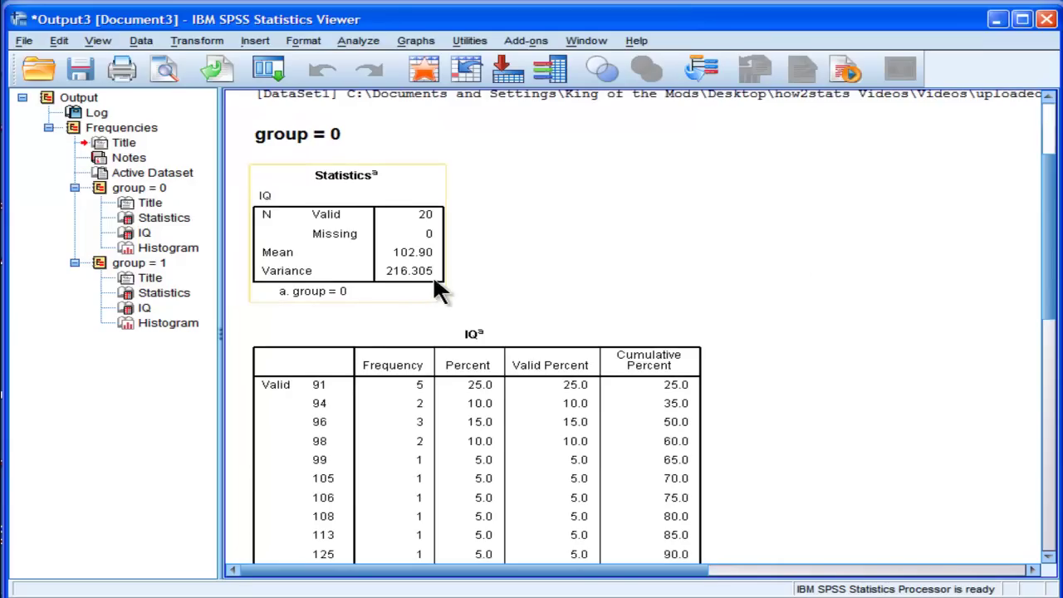
scroll(1057, 224, "down", 1)
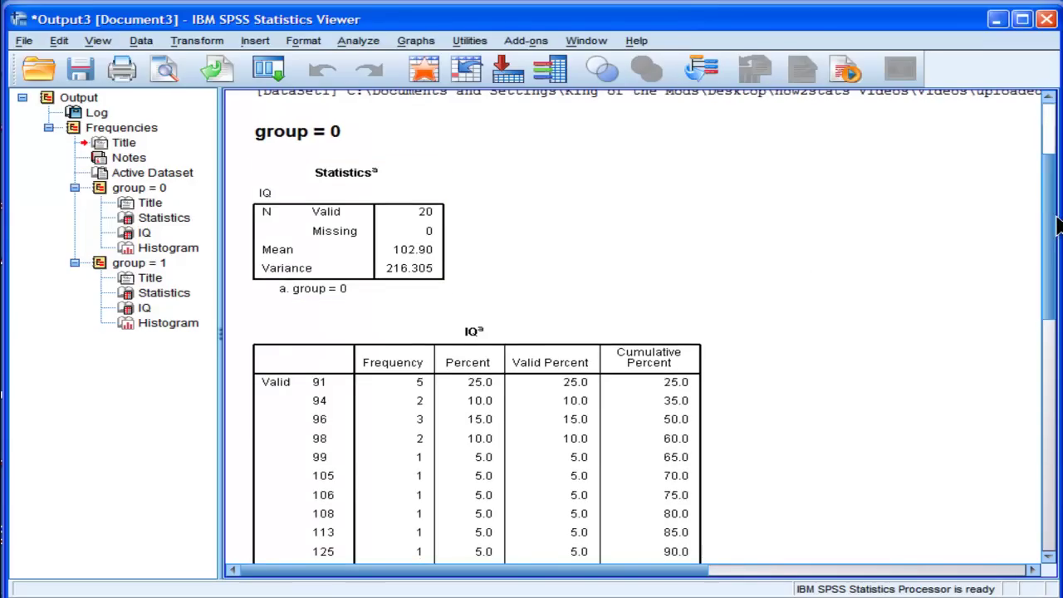
left_click_drag(1057, 224, 1052, 286)
left_click(484, 404)
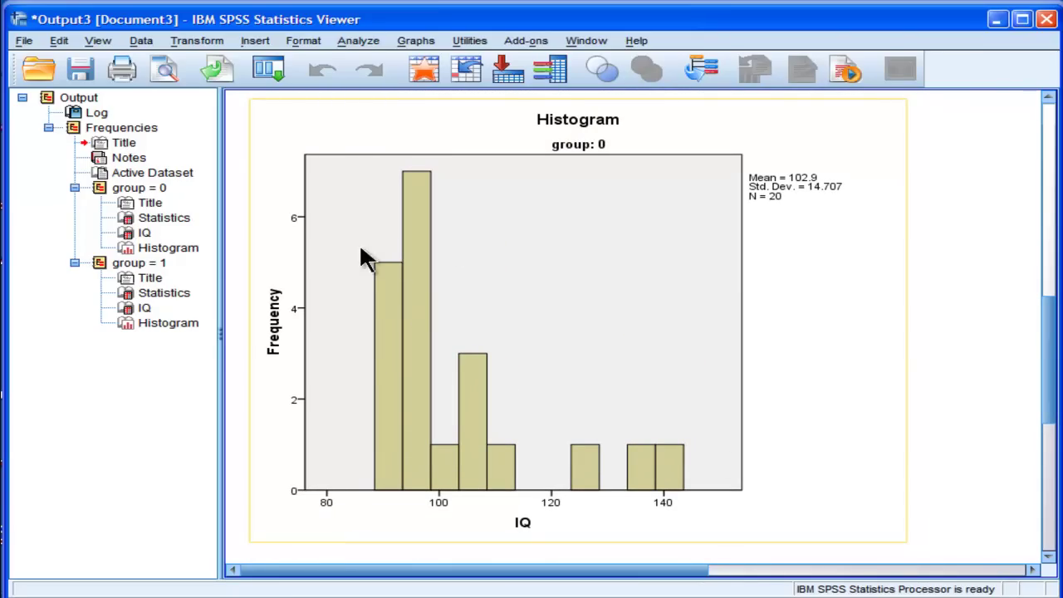
left_click(938, 403)
mouse_move(1053, 320)
left_mouse_down()
mouse_move(1053, 442)
mouse_move(1053, 330)
left_mouse_up()
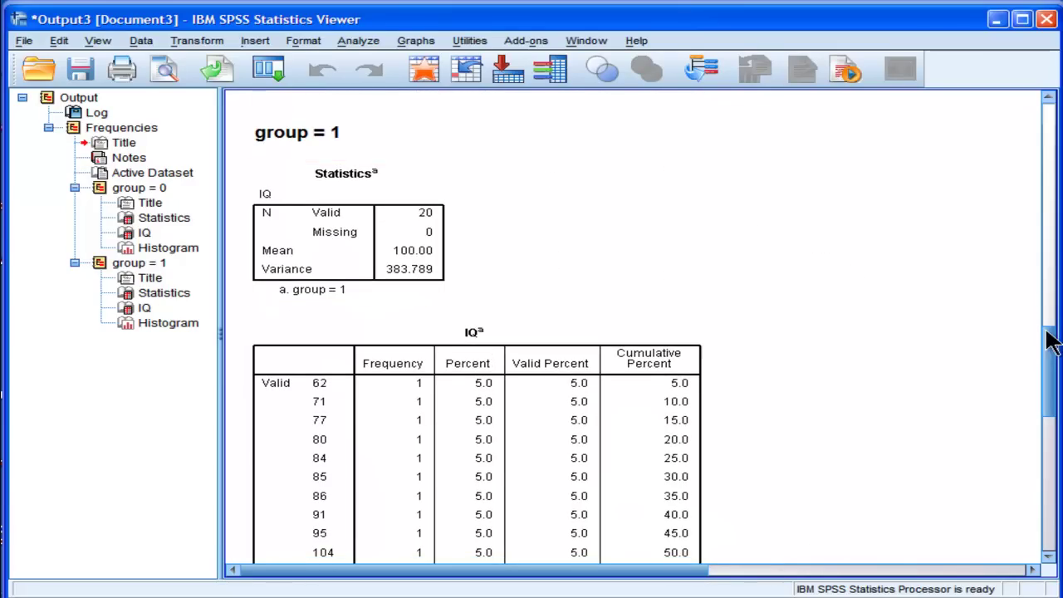
left_click_drag(1051, 339, 1038, 163)
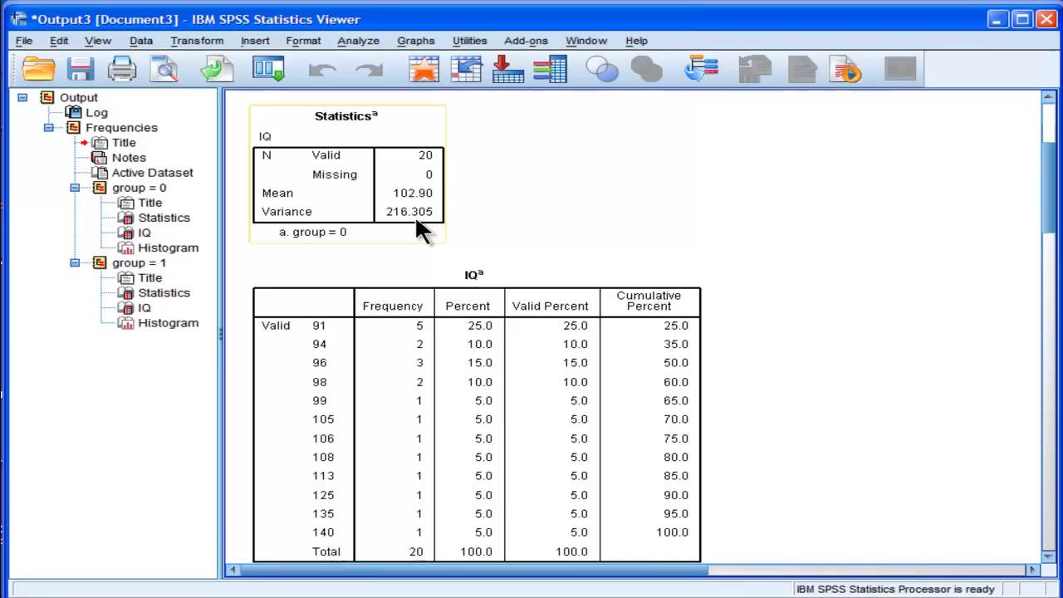
left_click_drag(1053, 214, 1050, 91)
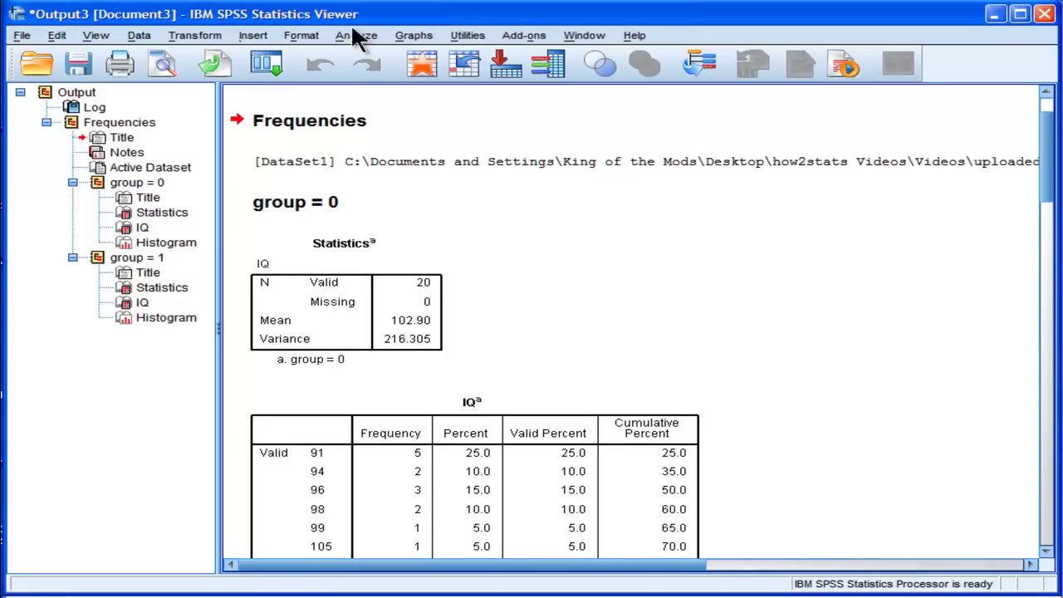
Step: Set One-Way ANOVA with IQ as dependent, group as factor, and a homogeneity of variance test
left_click(357, 36)
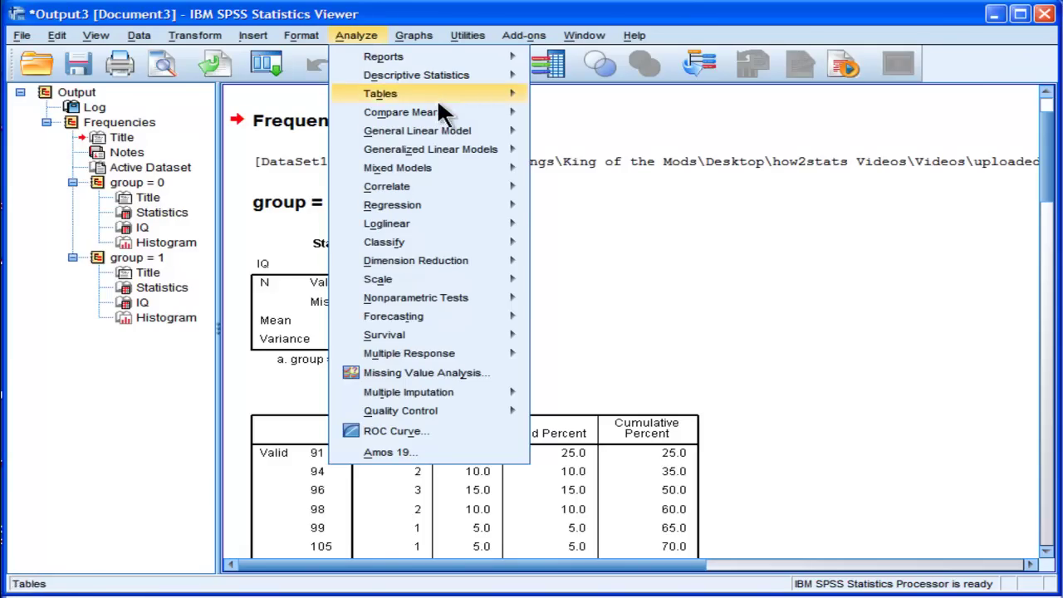
mouse_move(445, 107)
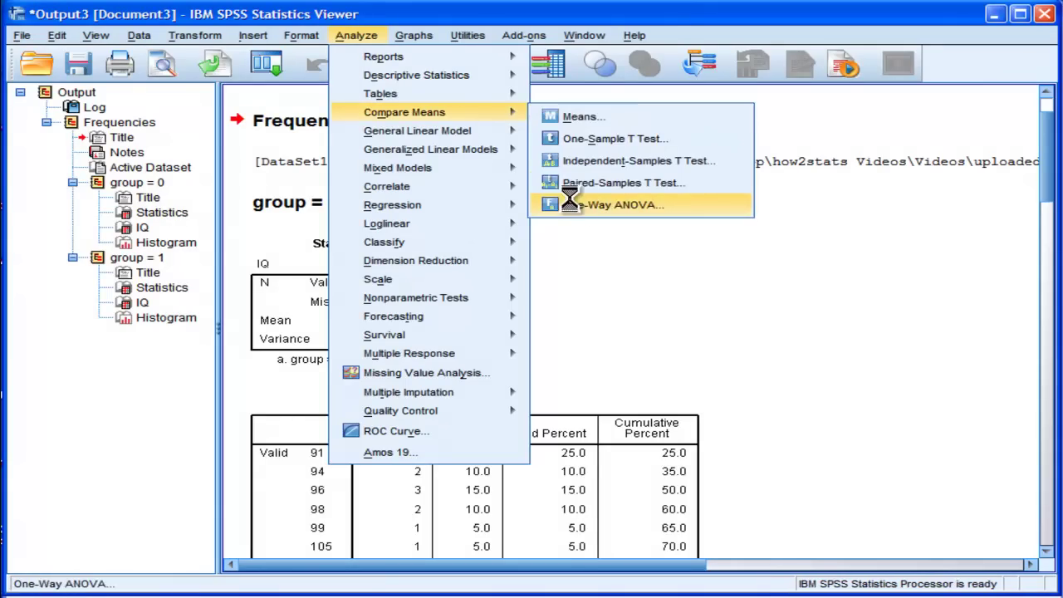
left_click(599, 204)
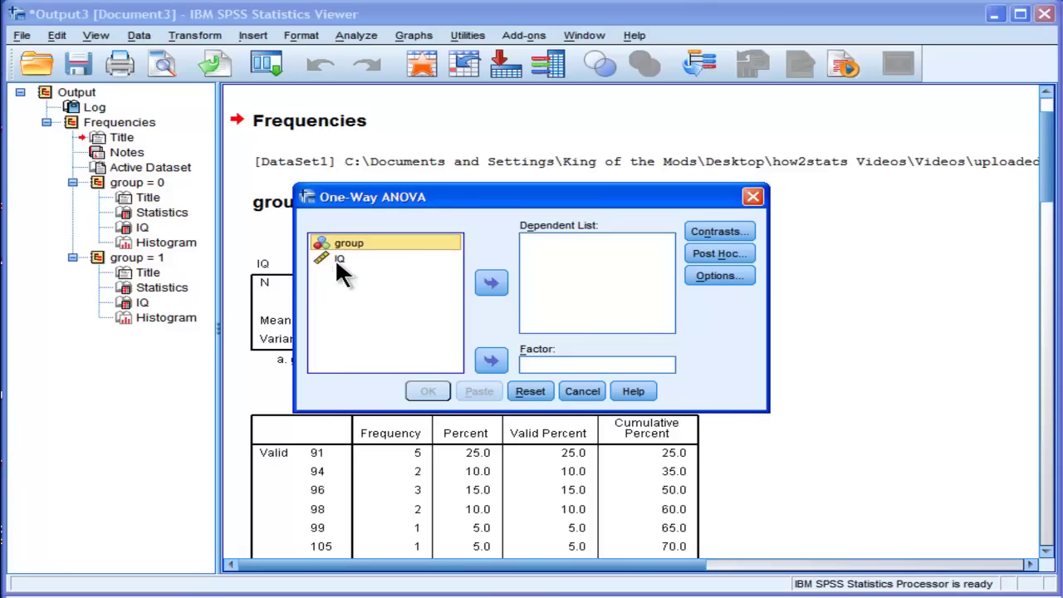
left_click(390, 259)
left_click(491, 282)
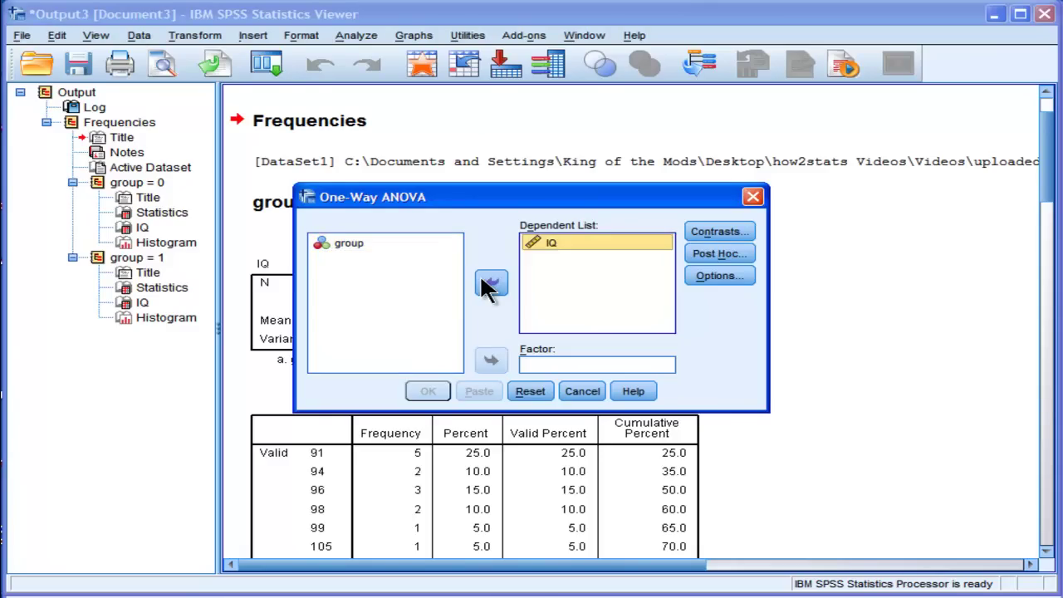
left_click(342, 244)
left_click(491, 361)
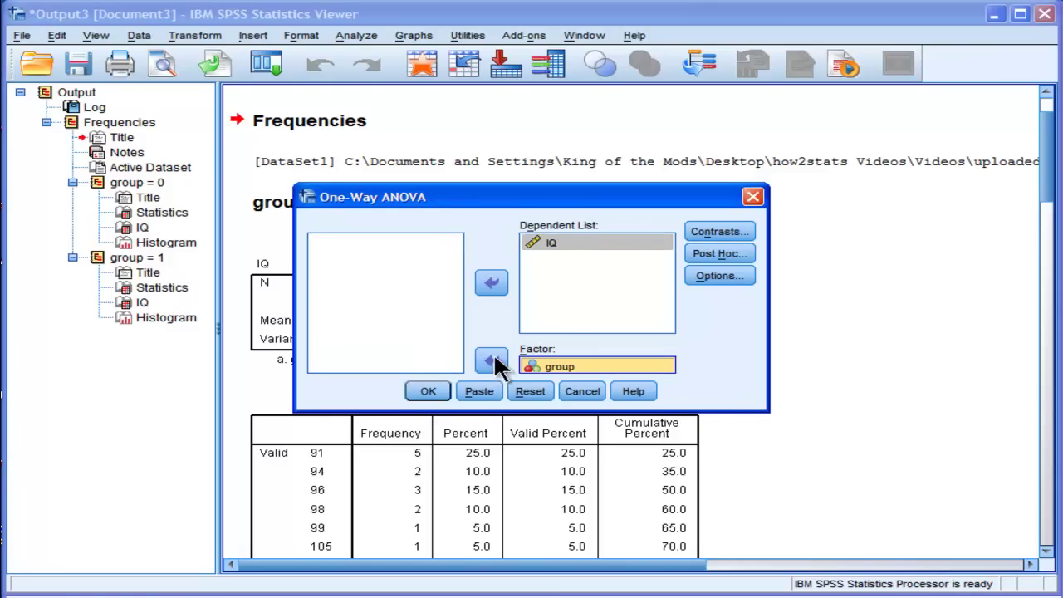
left_click(733, 277)
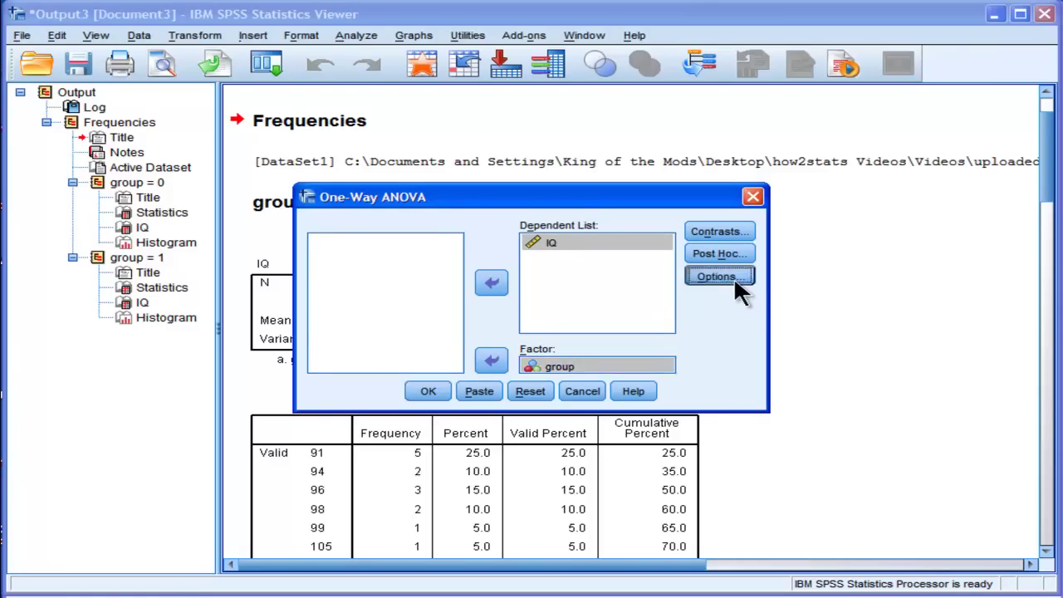
left_click(470, 256)
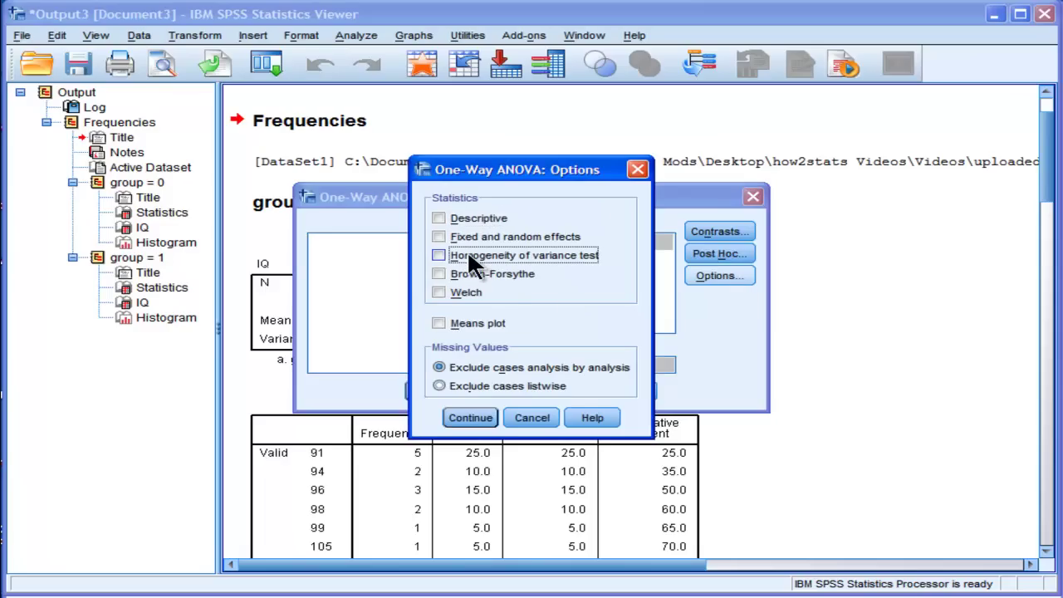
left_click(469, 419)
left_click(664, 367)
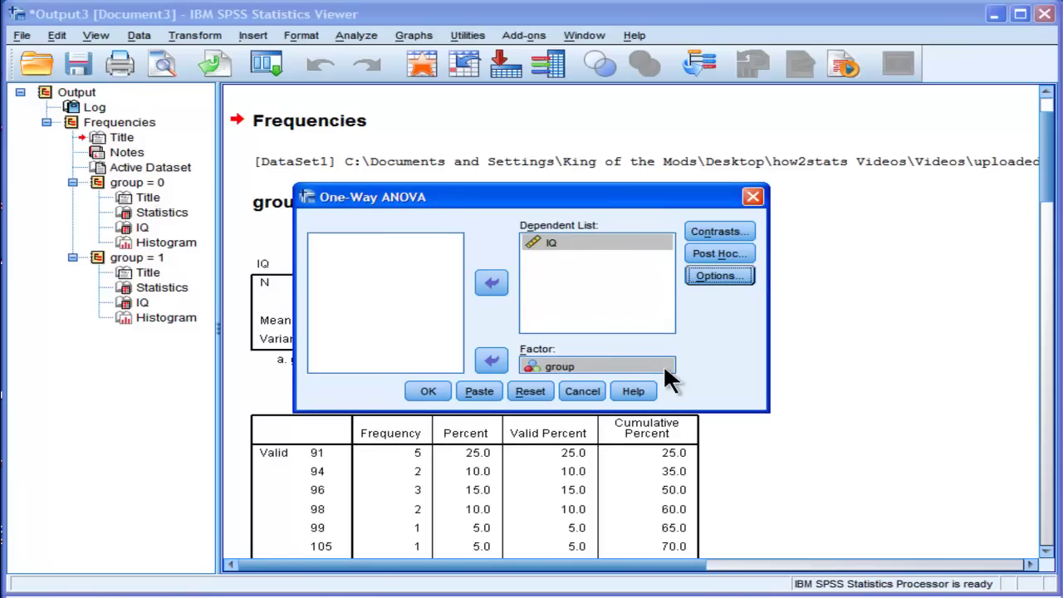
Step: Run the split ANOVA, then remove group from Split File and choose Analyze all cases
left_click(429, 389)
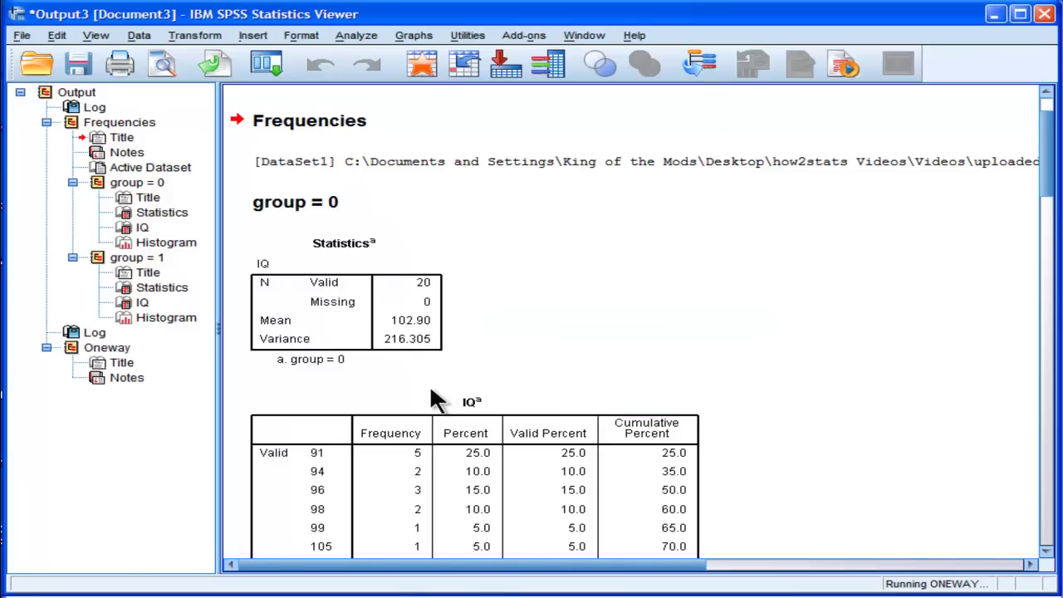
left_click_drag(1049, 453, 1051, 475)
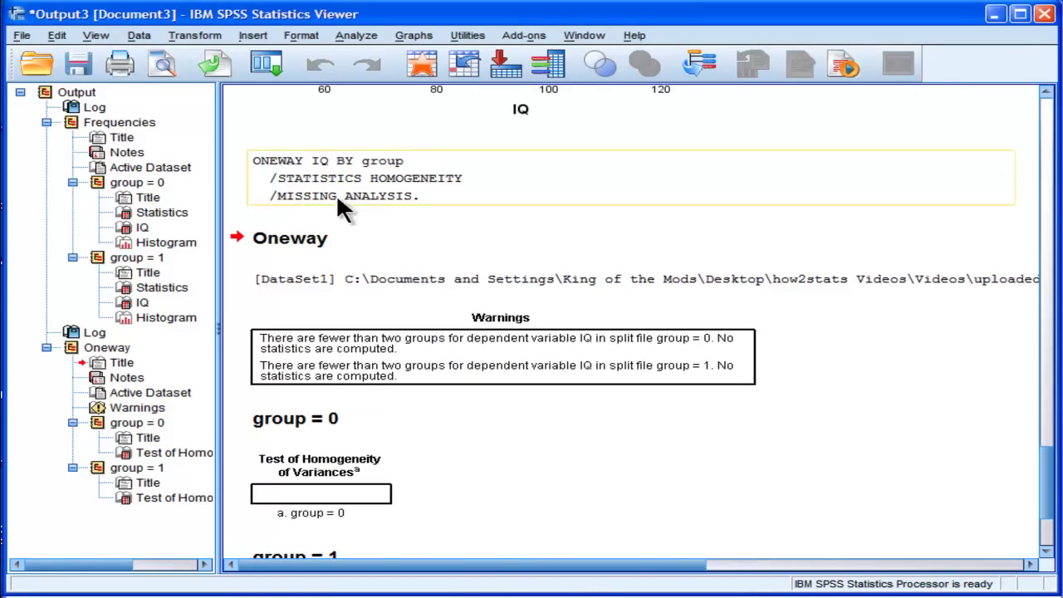
left_click(138, 35)
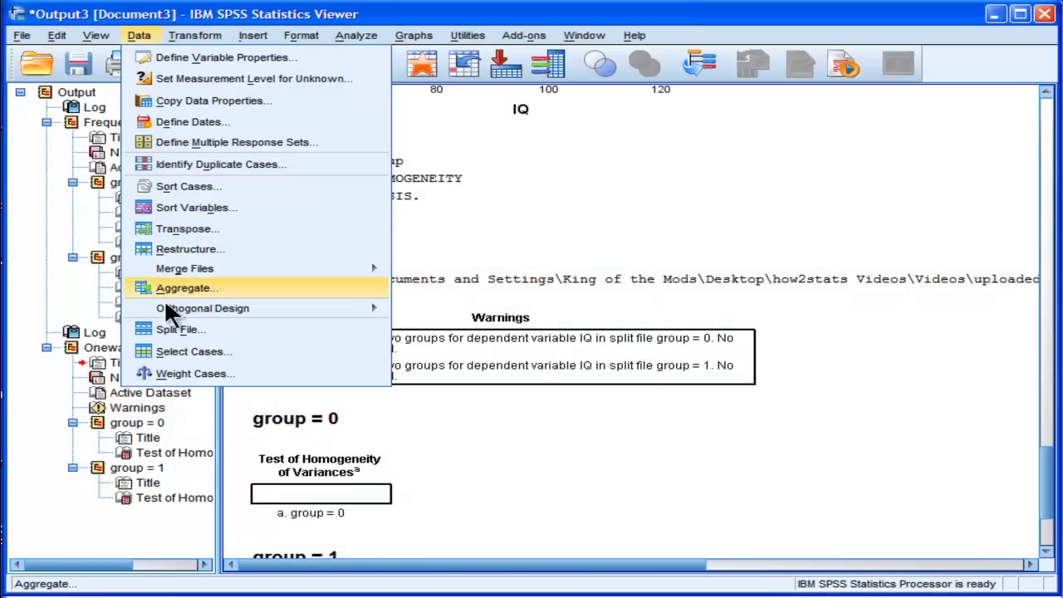
left_click(173, 331)
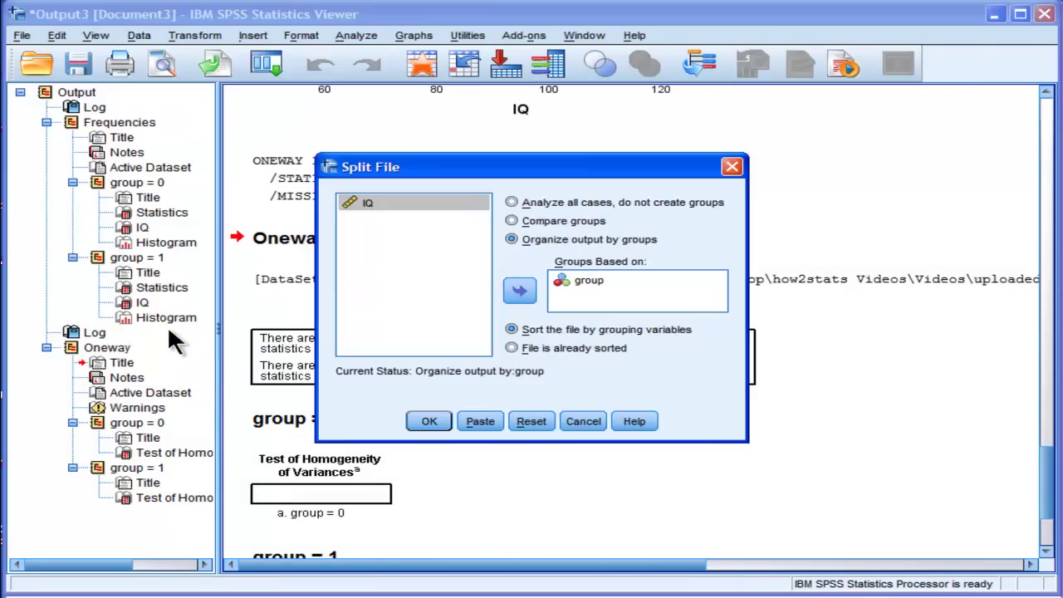
left_click(557, 282)
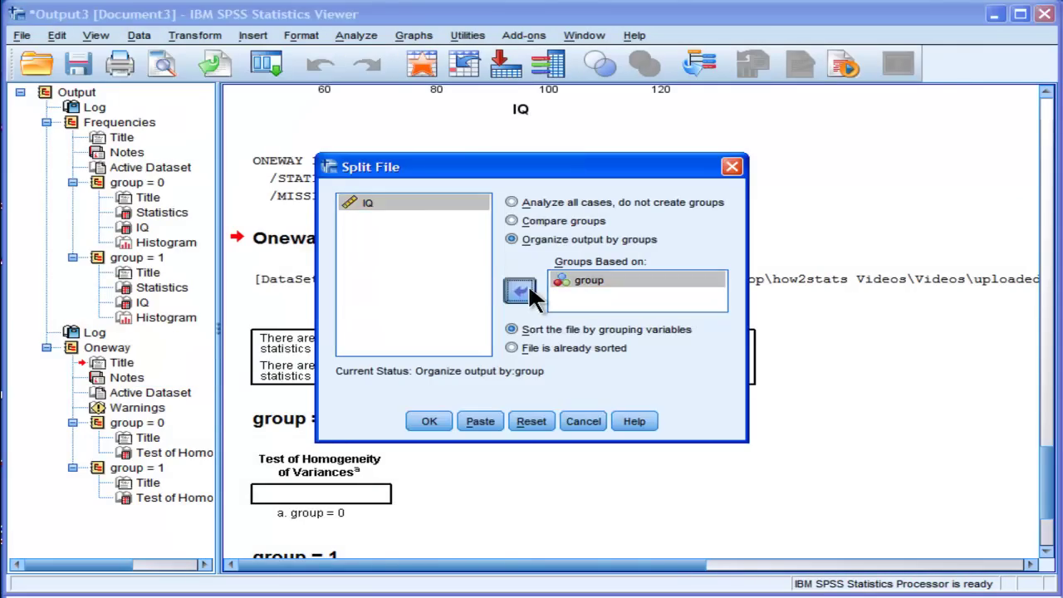
left_click(523, 290)
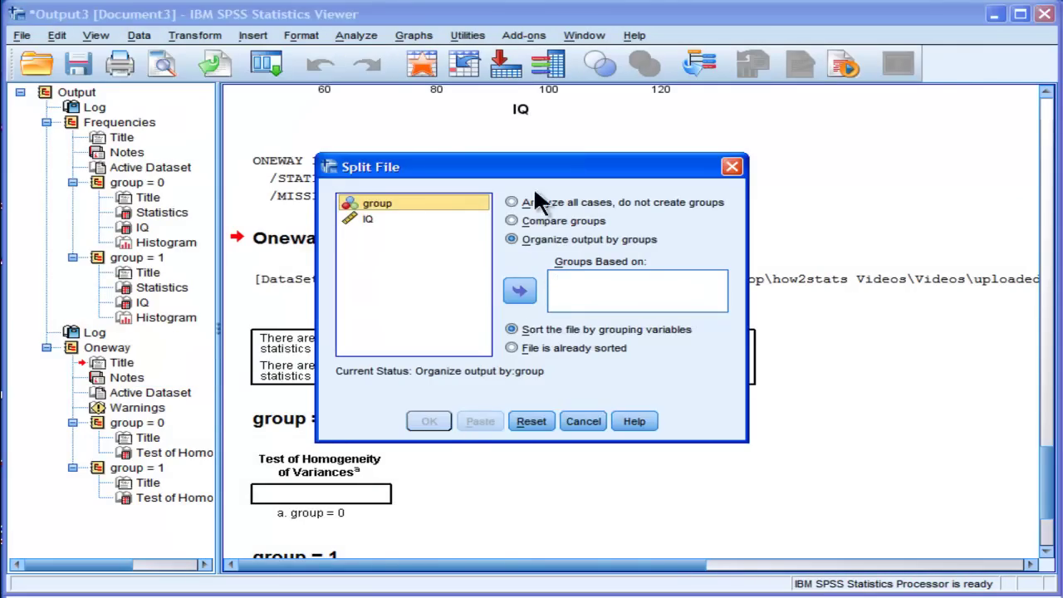
left_click(511, 202)
Step: Apply analysing all cases and rerun the One-Way ANOVA of IQ by group
left_click(429, 421)
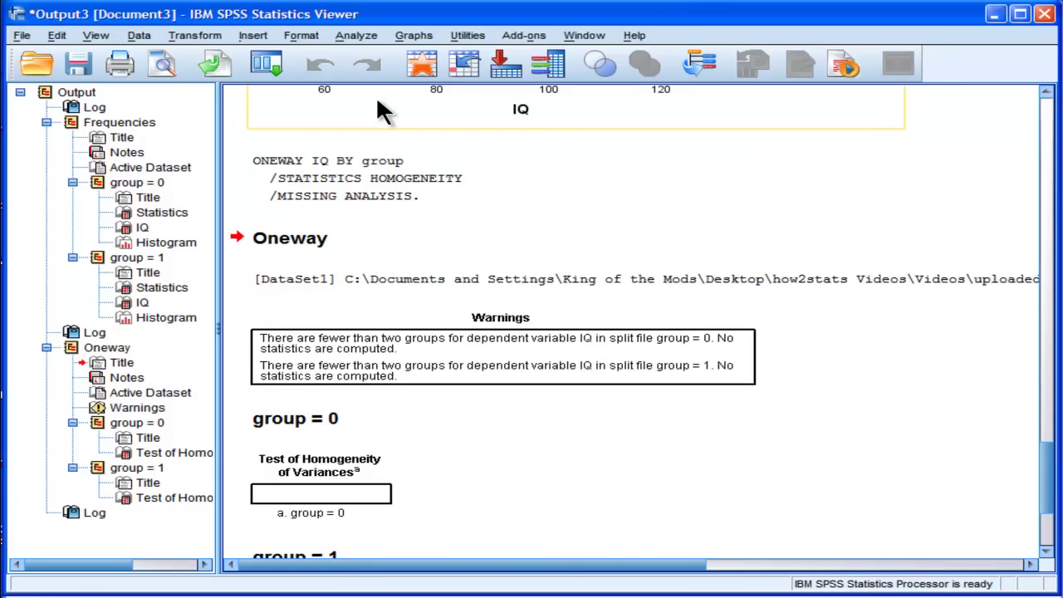
left_click(362, 37)
mouse_move(409, 111)
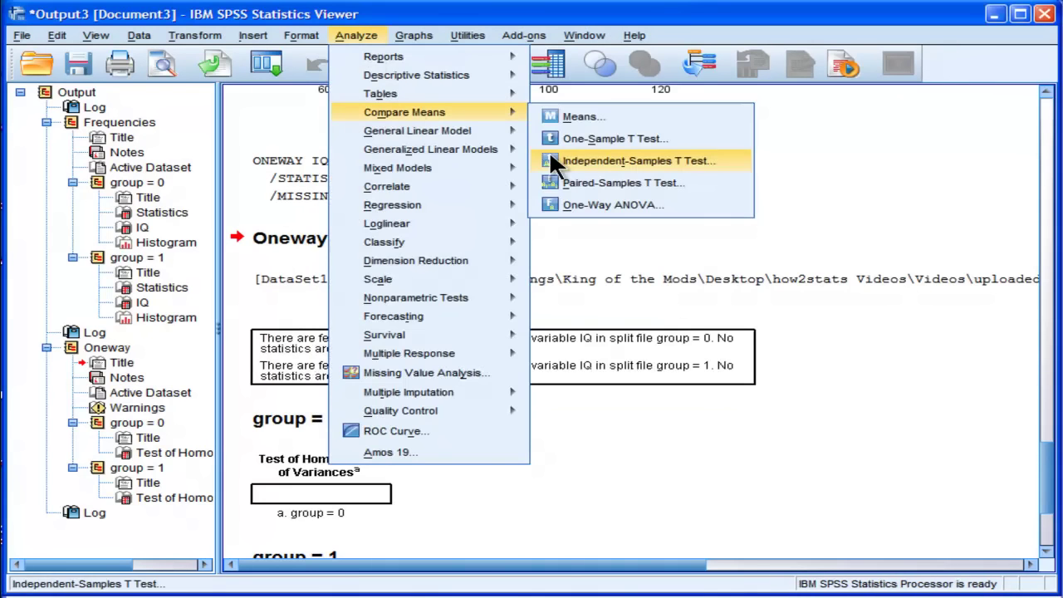
left_click(552, 205)
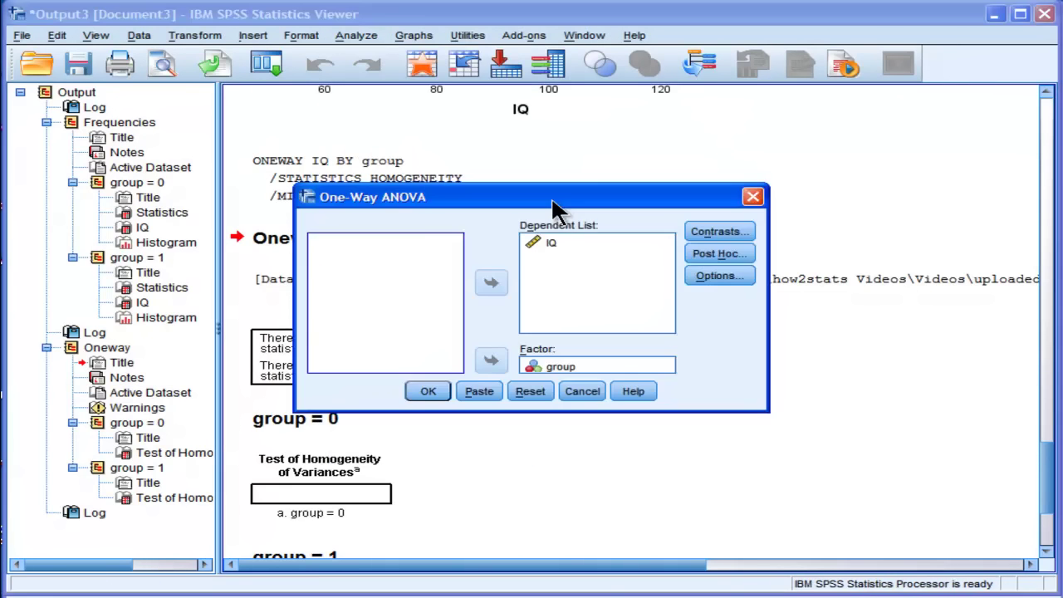
left_click(428, 392)
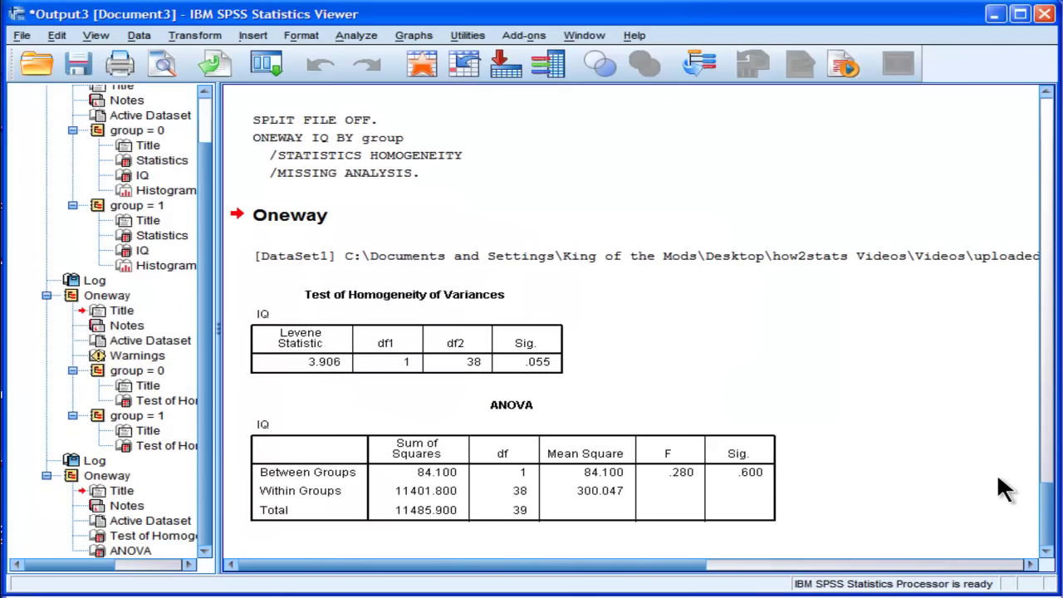
Step: Open the Test of Homogeneity of Variances table for editing, then return to the Data Editor
left_click(444, 345)
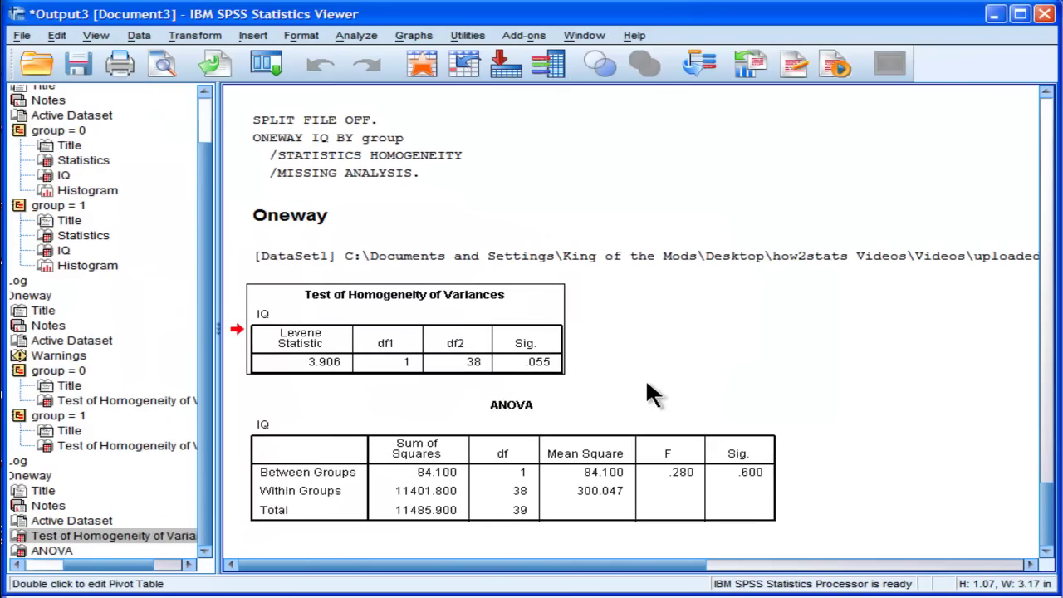
double_click(555, 368)
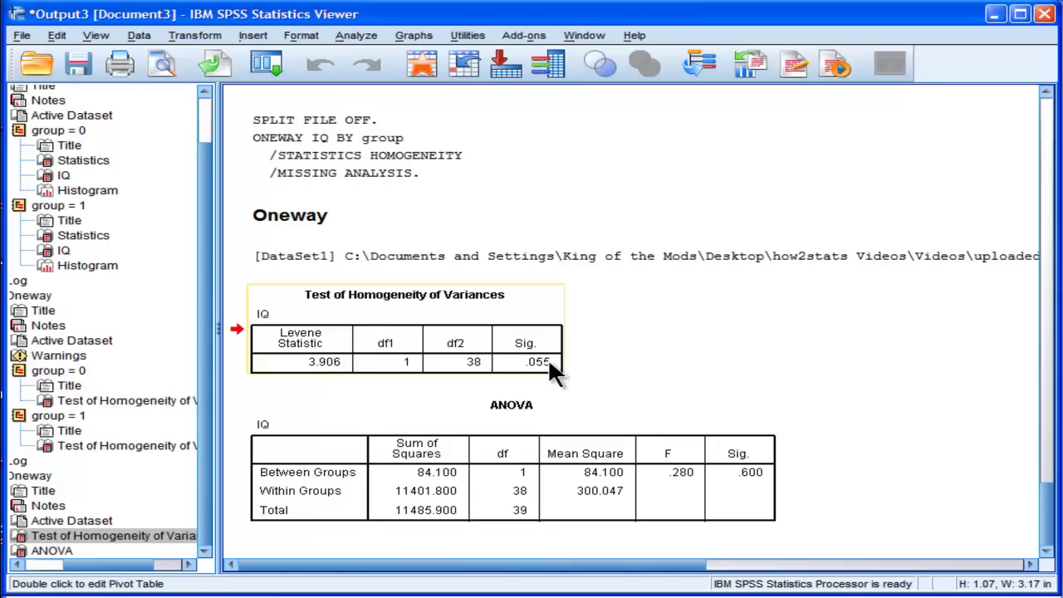
key("alt+Tab")
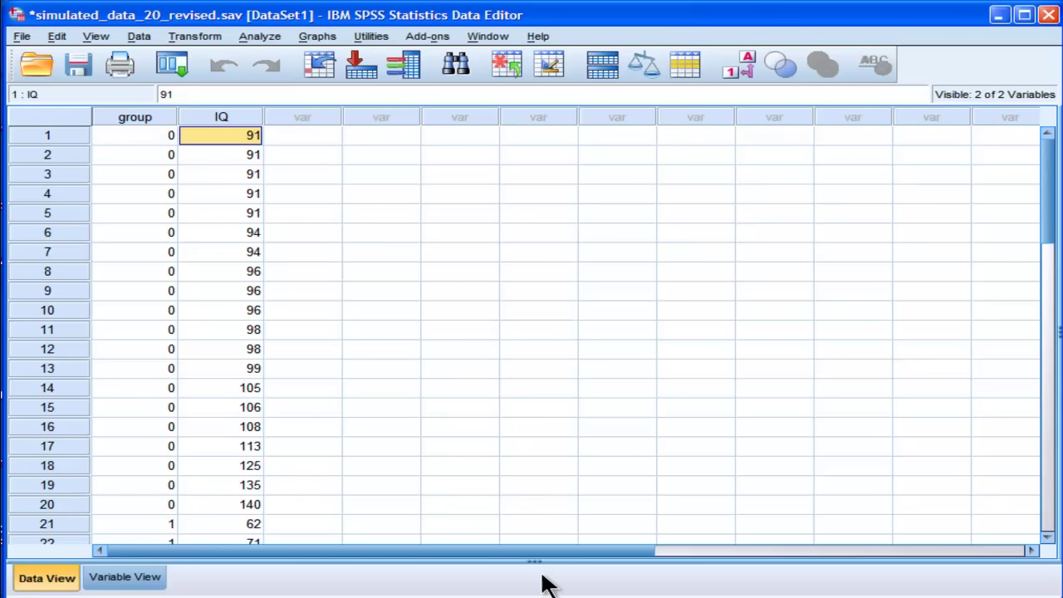
left_click(545, 593)
left_click(475, 316)
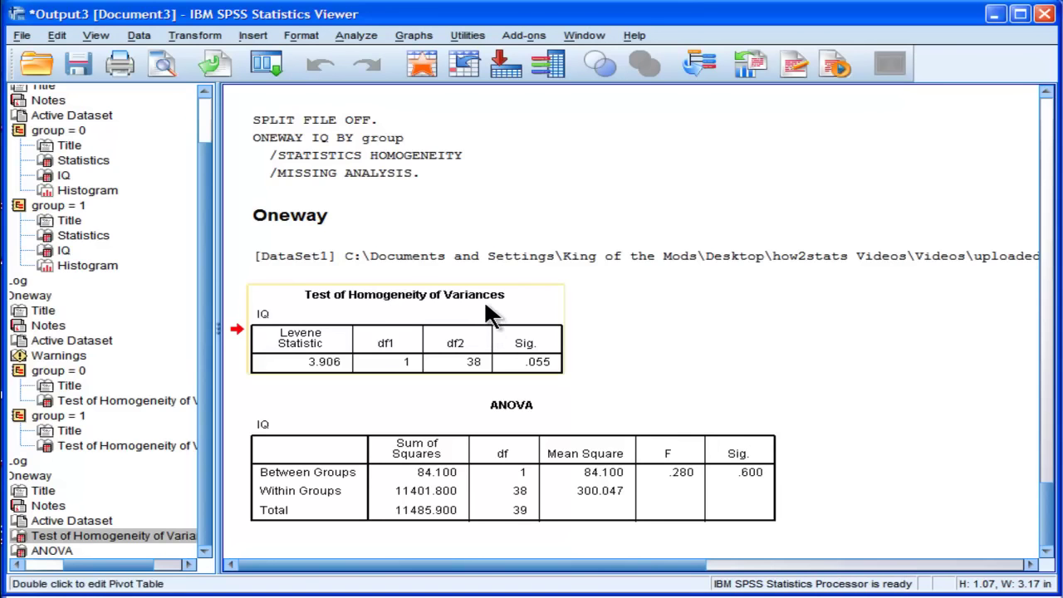
left_click(490, 315)
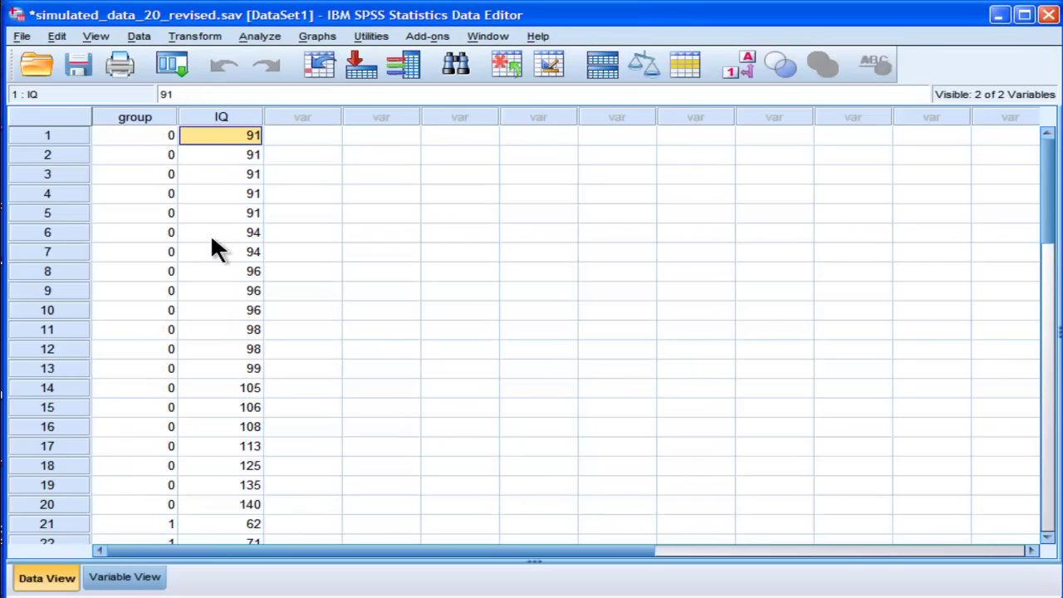